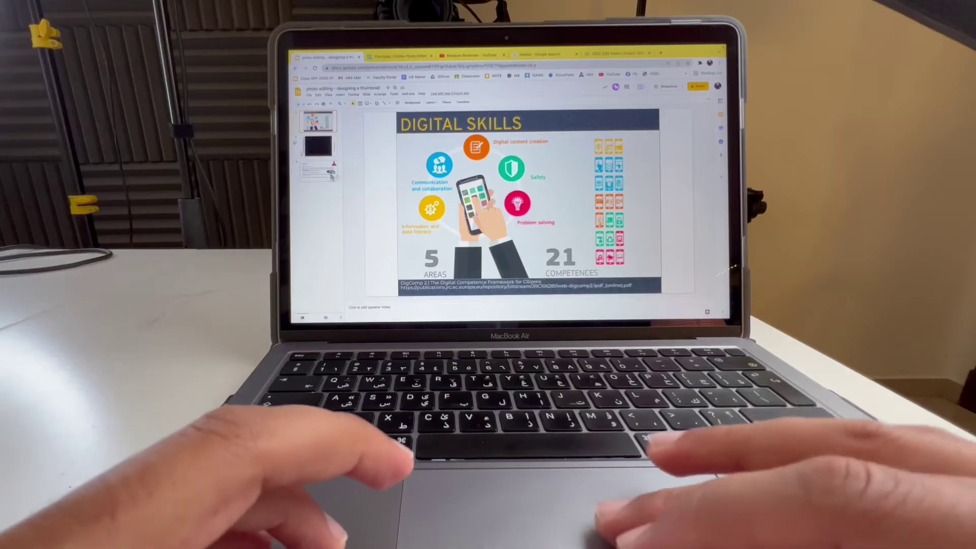
Review the 'Your task' slide in Google Slides, then switch to the MKBHD YouTube videos page
left_click(331, 174)
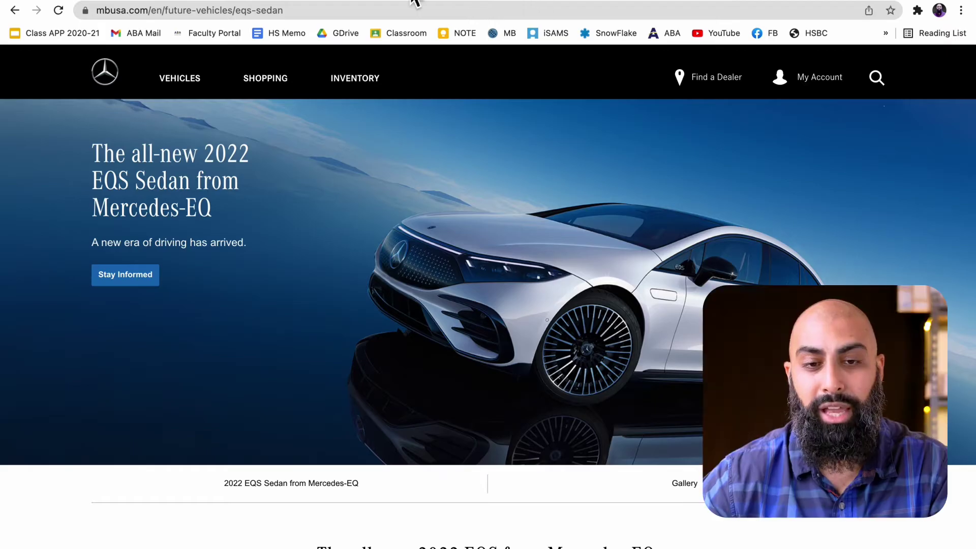
left_click(414, 4)
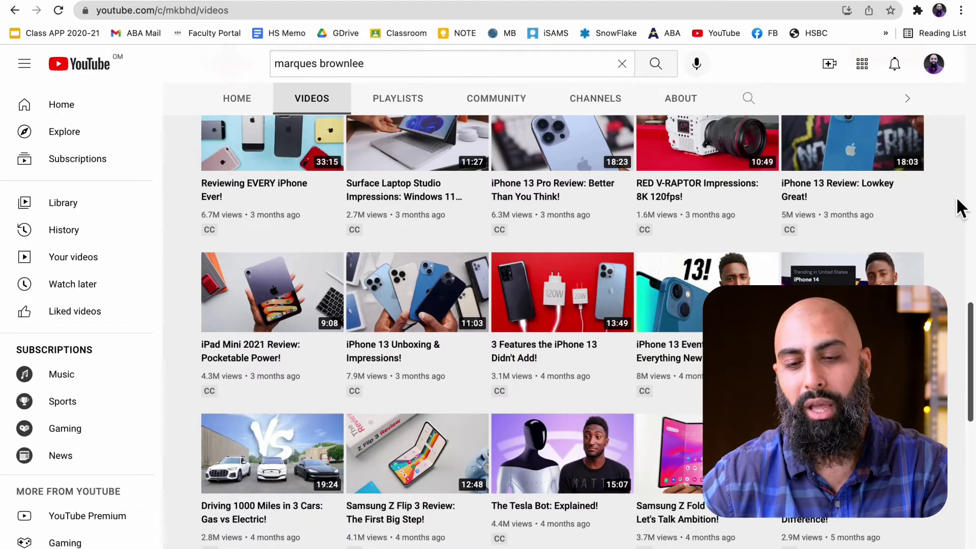
Browse MKBHD's older YouTube videos for reference before heading over to Photopea
scroll(959, 207, "down", 5)
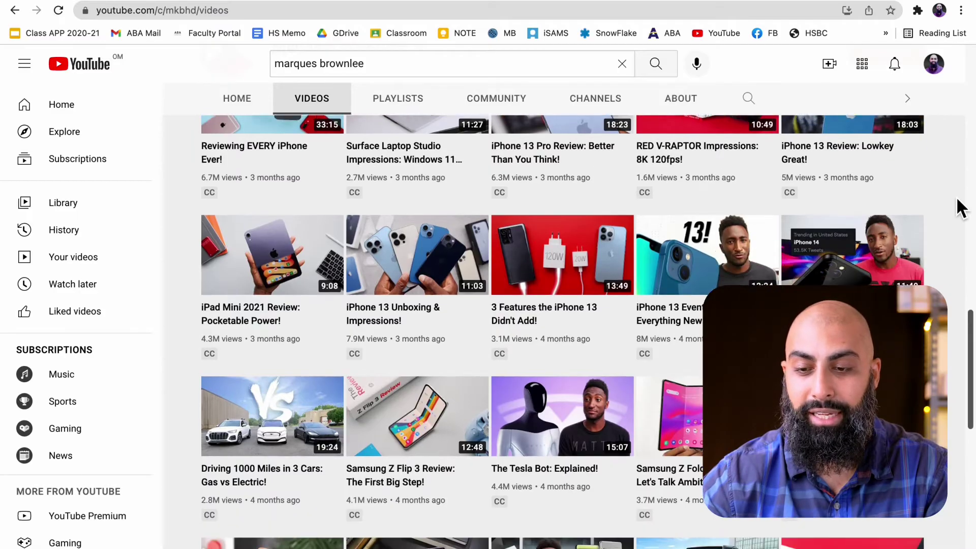
scroll(960, 207, "down", 5)
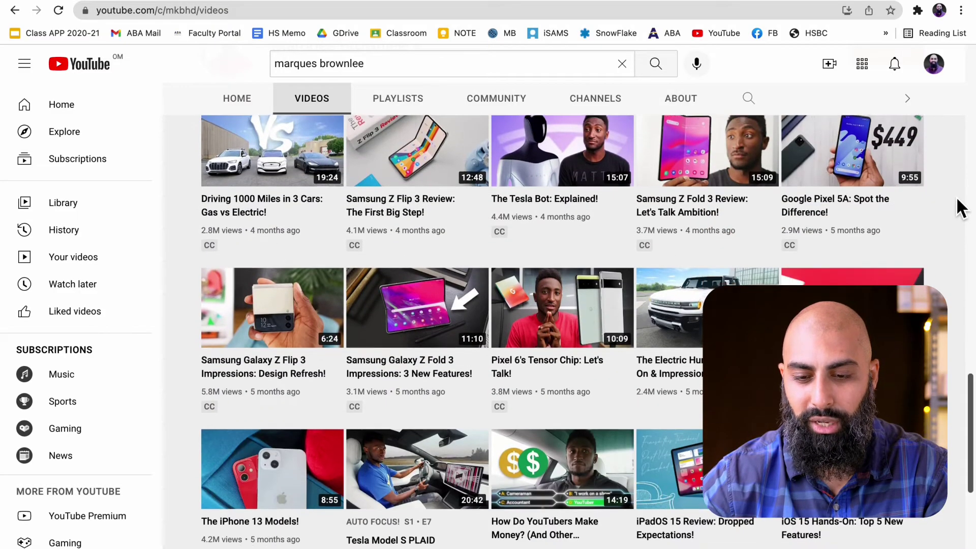
scroll(959, 207, "down", 3)
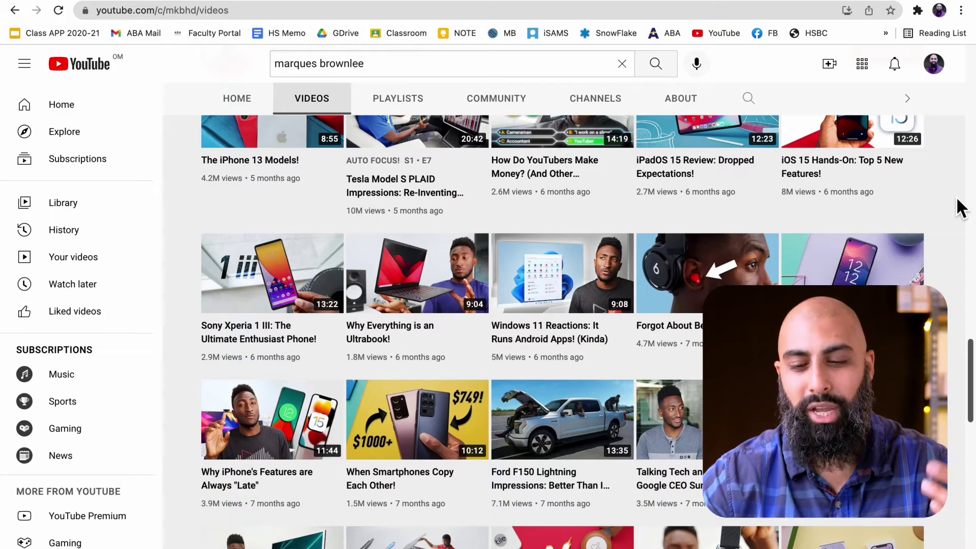
scroll(959, 208, "up", 1)
scroll(959, 207, "down", 6)
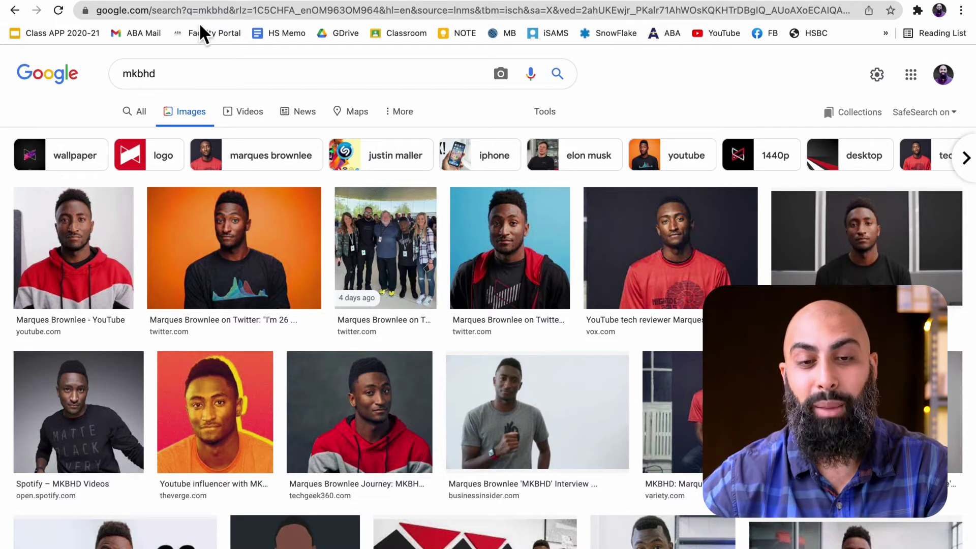
left_click(244, 10)
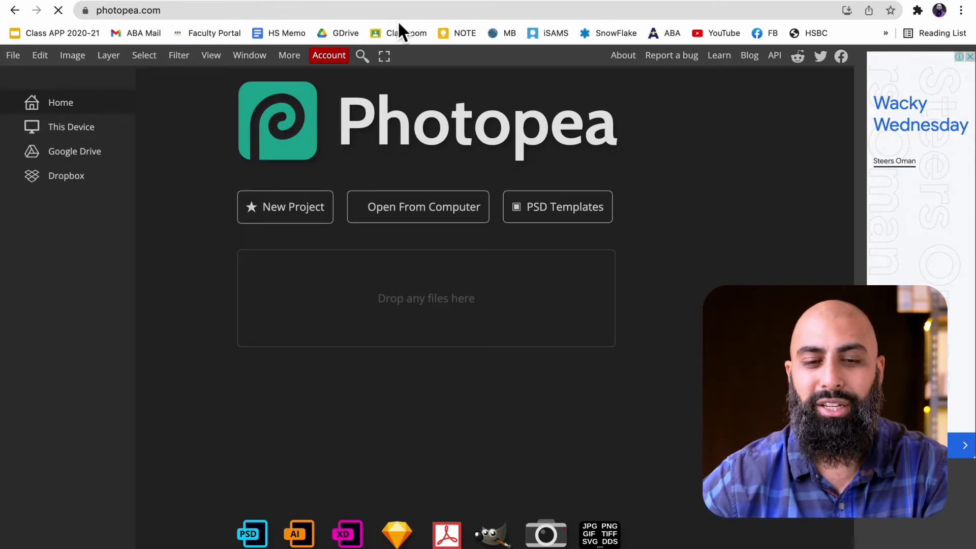
Create a new 1280×720 Photopea project with a transparent background
left_click(305, 214)
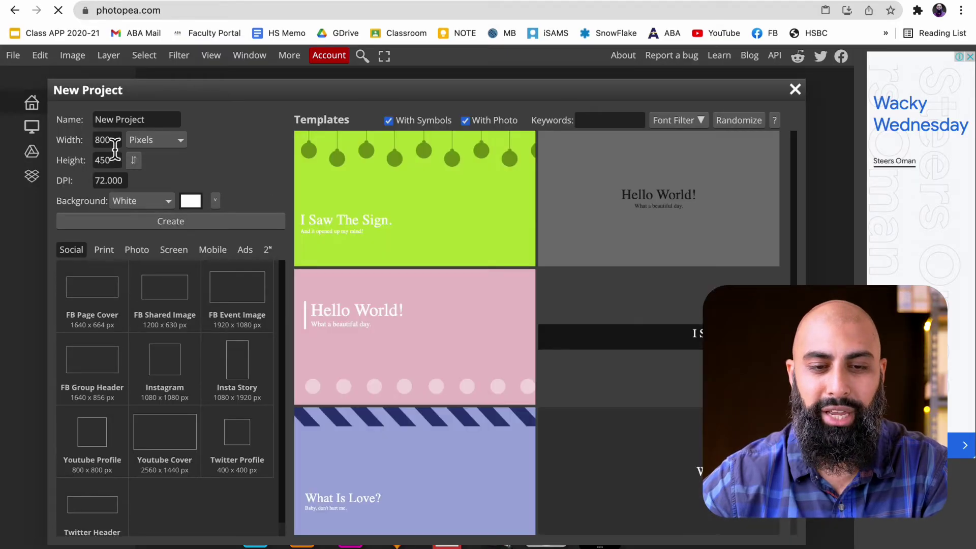
double_click(107, 140)
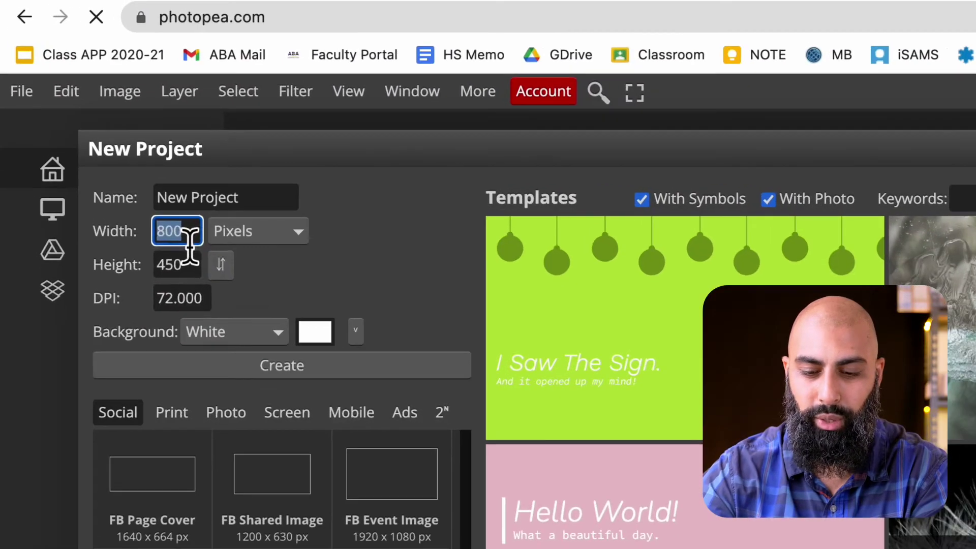
type("1280")
double_click(190, 267)
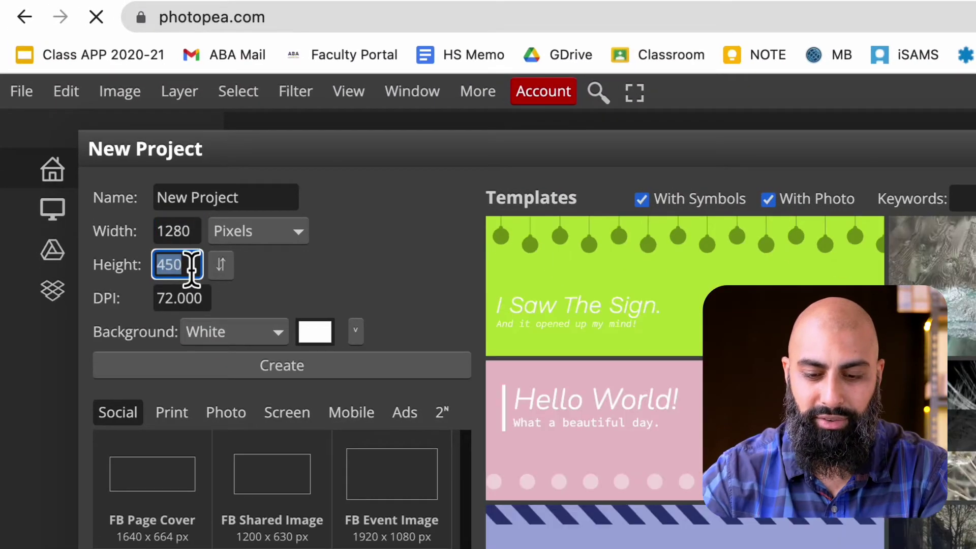
type("720")
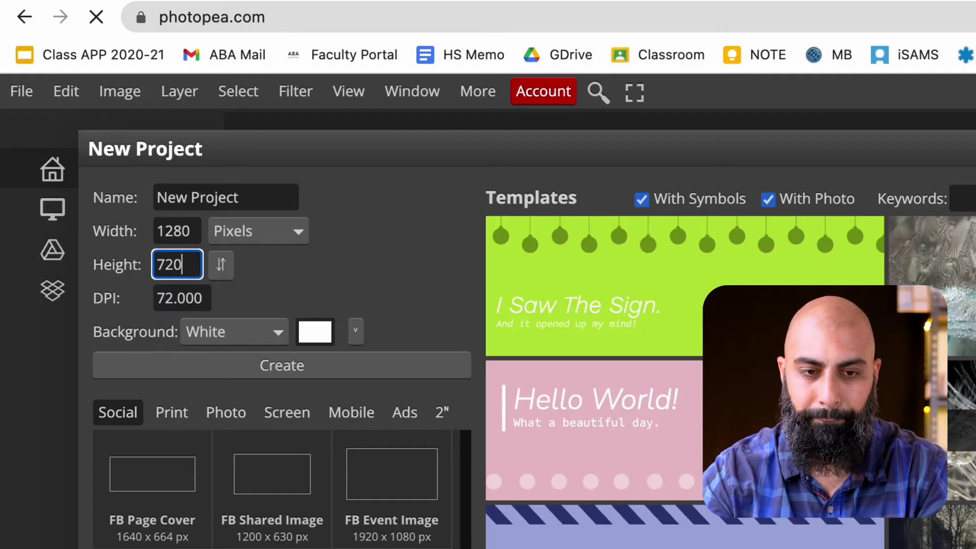
left_click(244, 331)
left_click(255, 383)
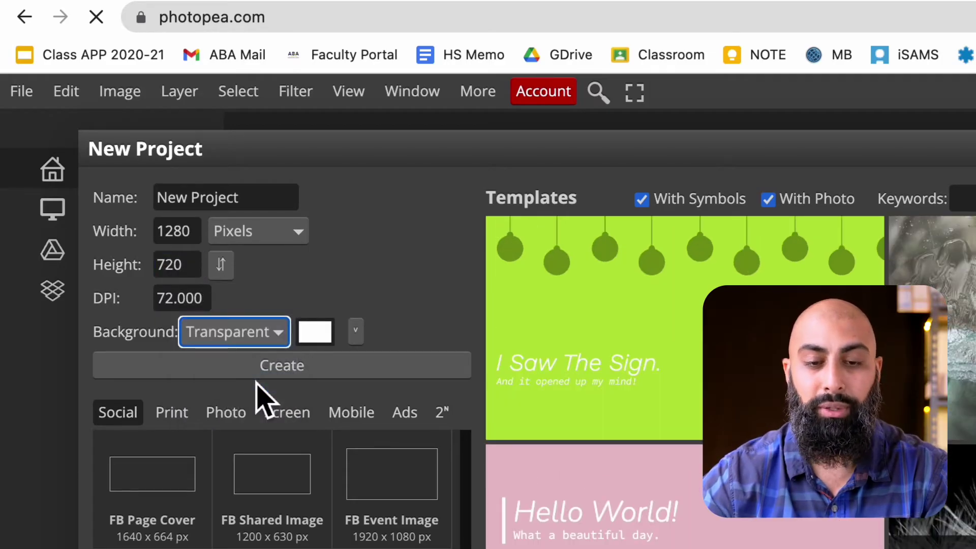
left_click(329, 366)
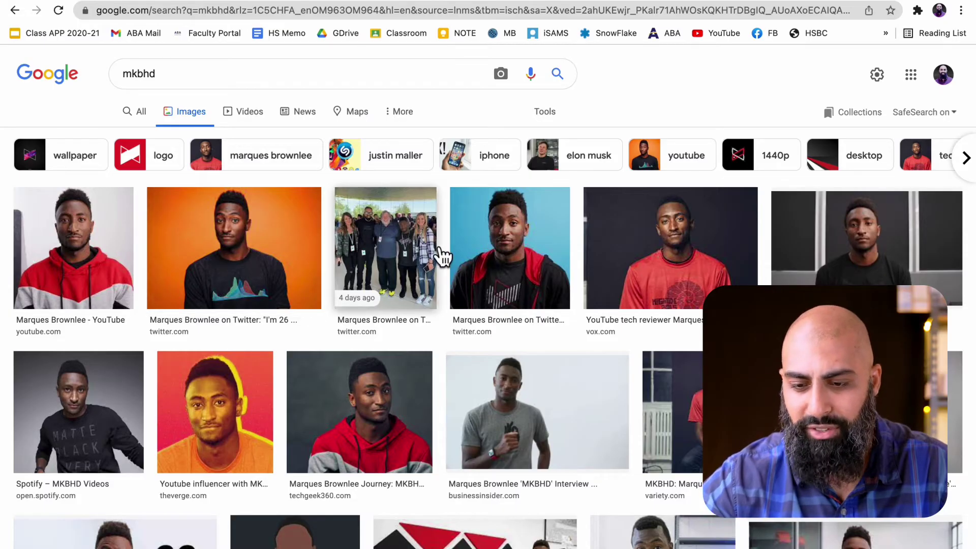
Preview the 'Can You Trust MKBHD?' thumbnail in Google Images and copy the image
scroll(441, 256, "down", 2)
scroll(441, 256, "down", 4)
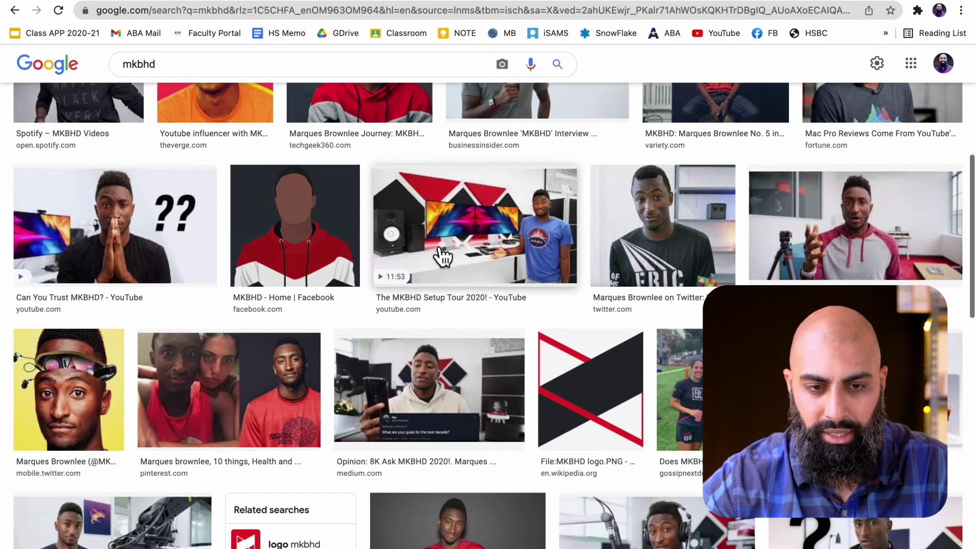
left_click(193, 261)
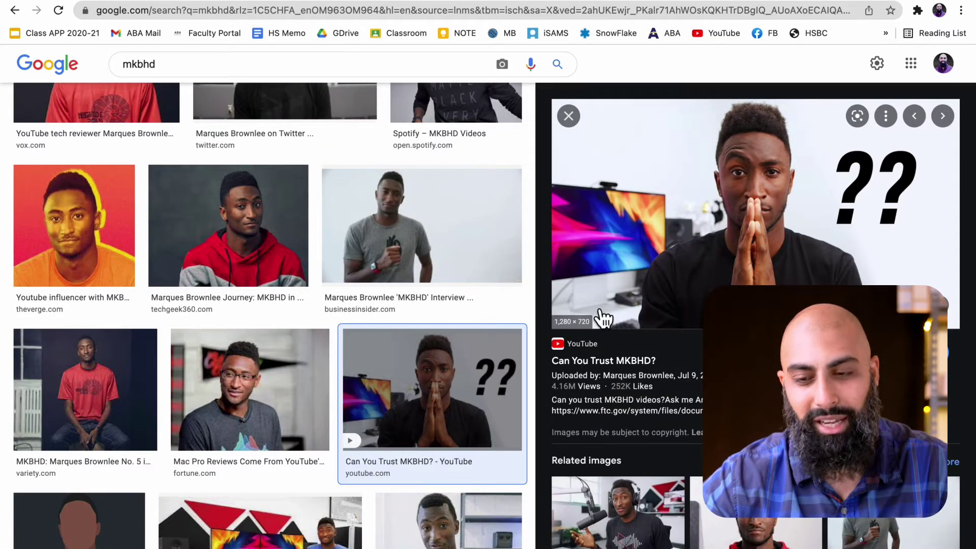
right_click(739, 265)
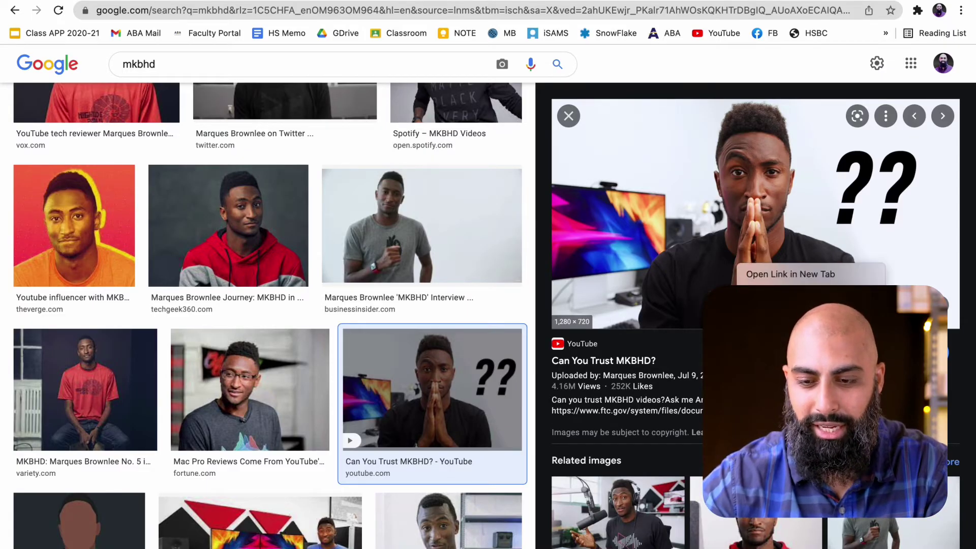
left_click(793, 433)
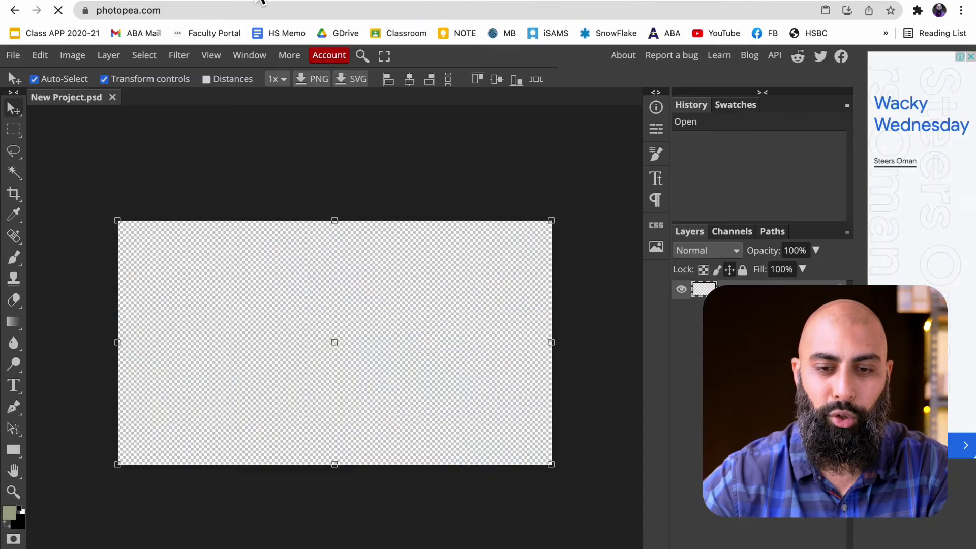
left_click(39, 55)
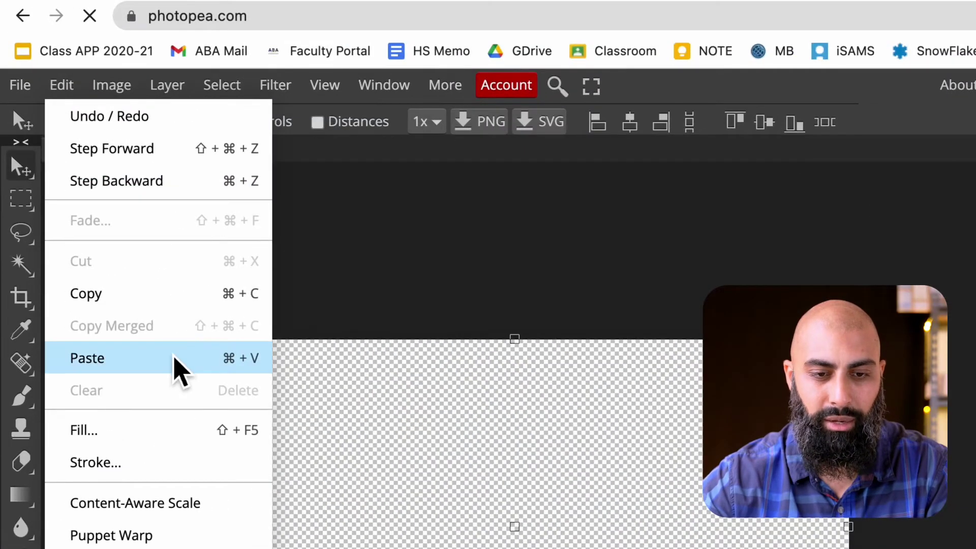
Paste the copied MKBHD thumbnail onto the canvas and start Select > Magic Cut
left_click(111, 230)
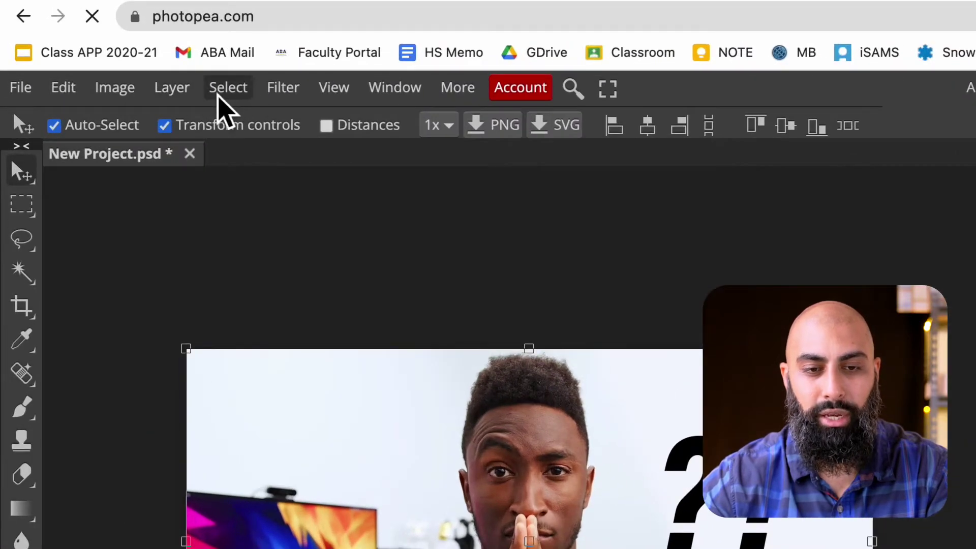
left_click(142, 57)
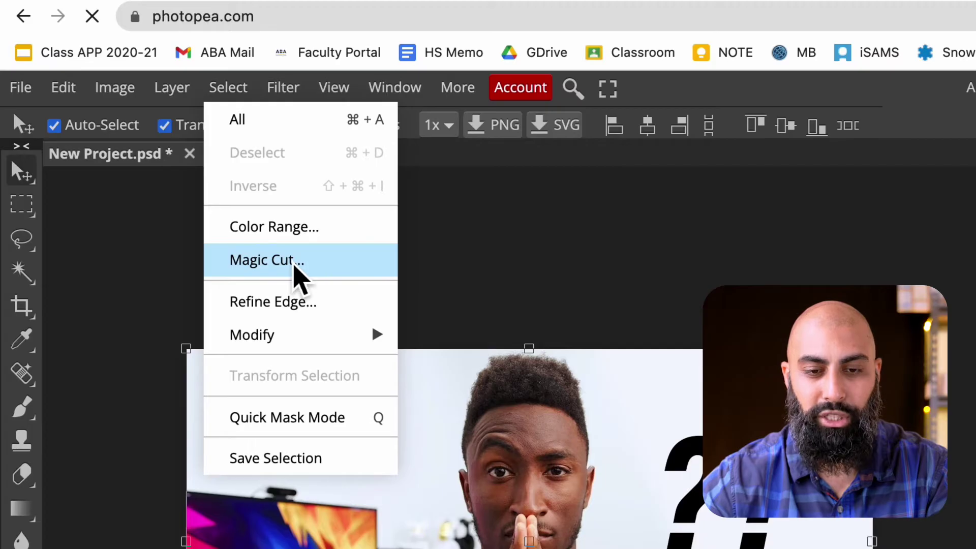
left_click(295, 266)
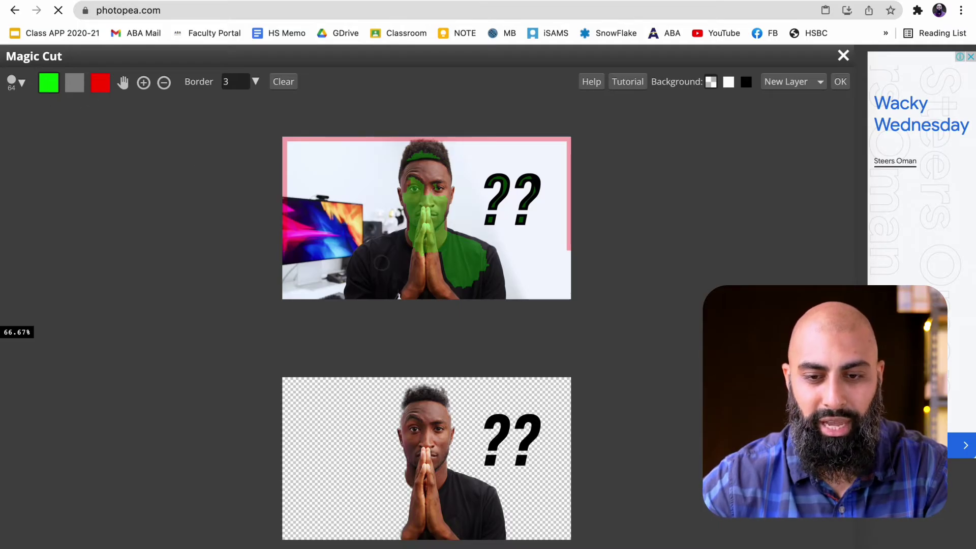
In Magic Cut, keep the lower shirt, remove the left monitor, and apply the cut-out
mouse_move(399, 260)
left_mouse_down()
mouse_move(371, 272)
mouse_move(367, 298)
mouse_move(488, 285)
mouse_move(480, 259)
mouse_move(412, 239)
mouse_move(369, 263)
mouse_move(412, 290)
left_mouse_up()
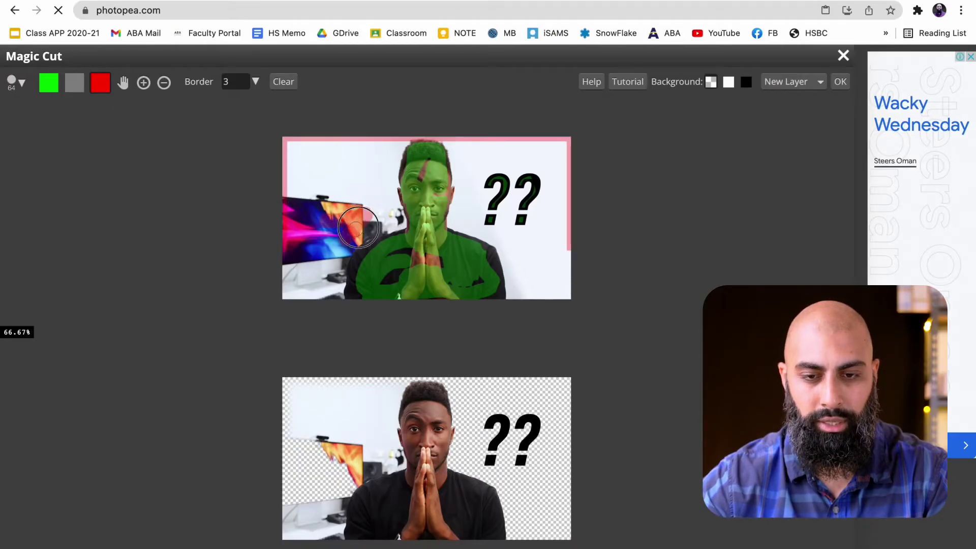
mouse_move(376, 219)
left_mouse_down()
mouse_move(344, 244)
mouse_move(332, 305)
mouse_move(293, 267)
mouse_move(293, 281)
mouse_move(364, 206)
mouse_move(383, 212)
mouse_move(379, 182)
mouse_move(330, 218)
left_mouse_up()
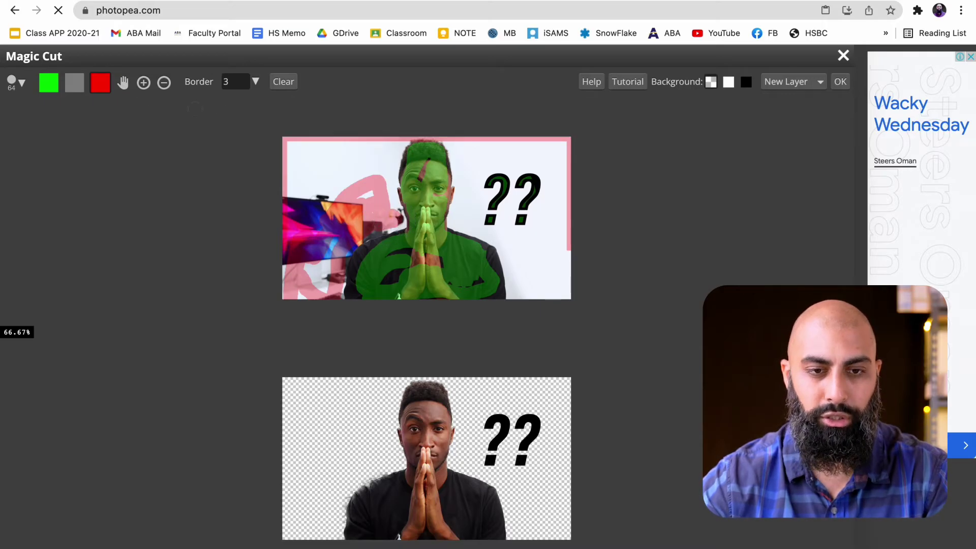
left_click(58, 85)
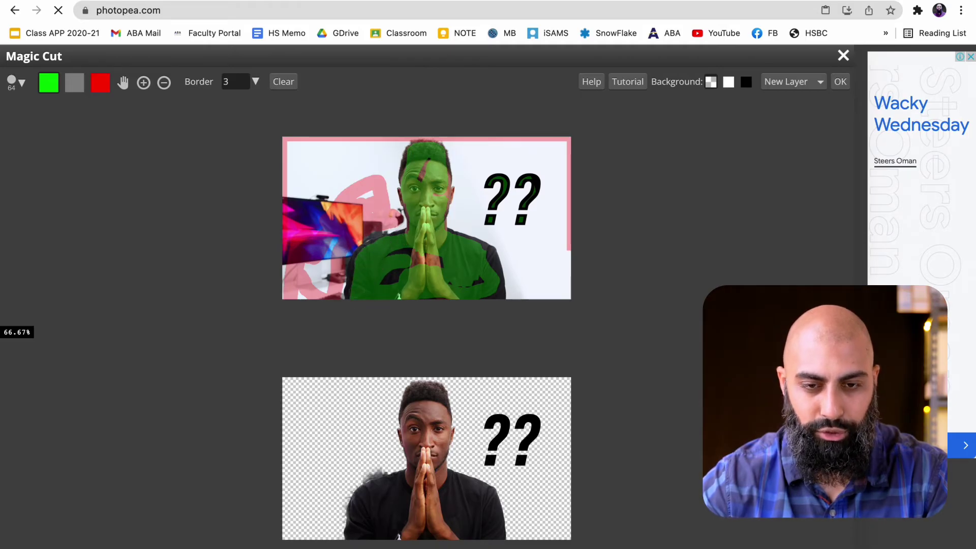
left_click(100, 82)
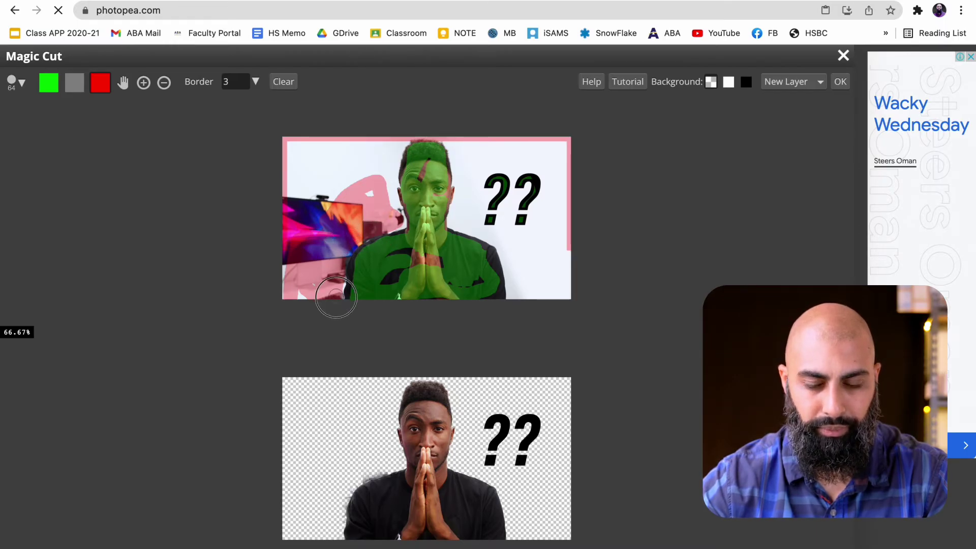
left_click(846, 86)
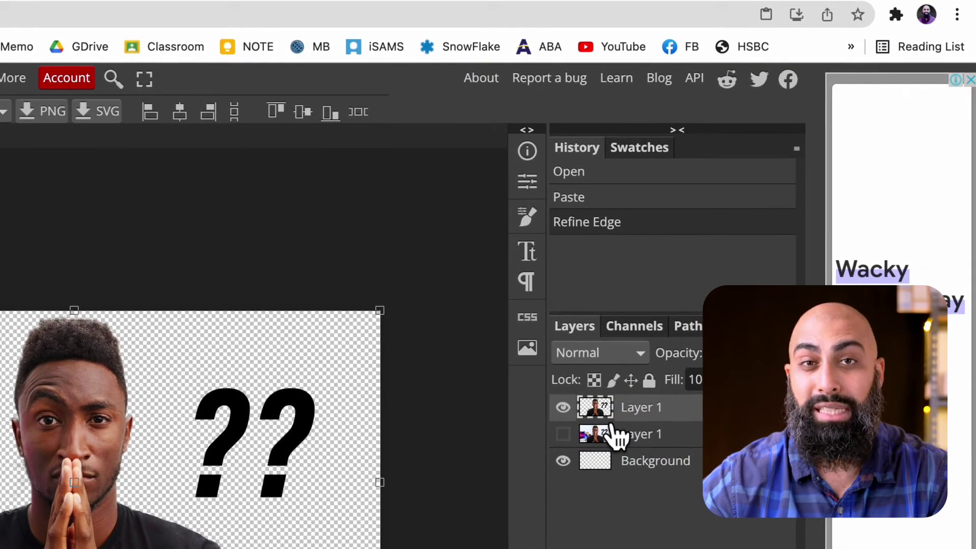
double_click(617, 435)
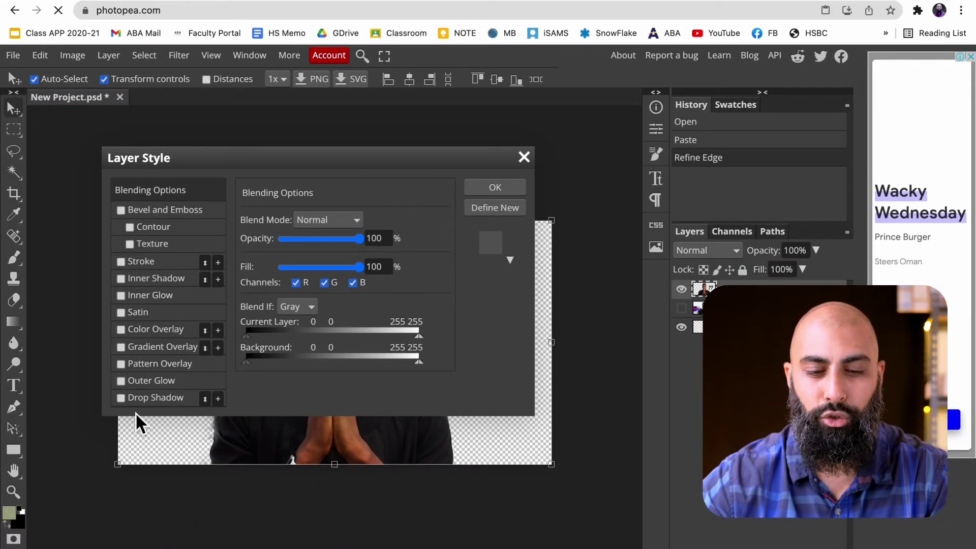
Give the cut-out two drop shadows and an inner glow, then nudge it left
left_click(128, 401)
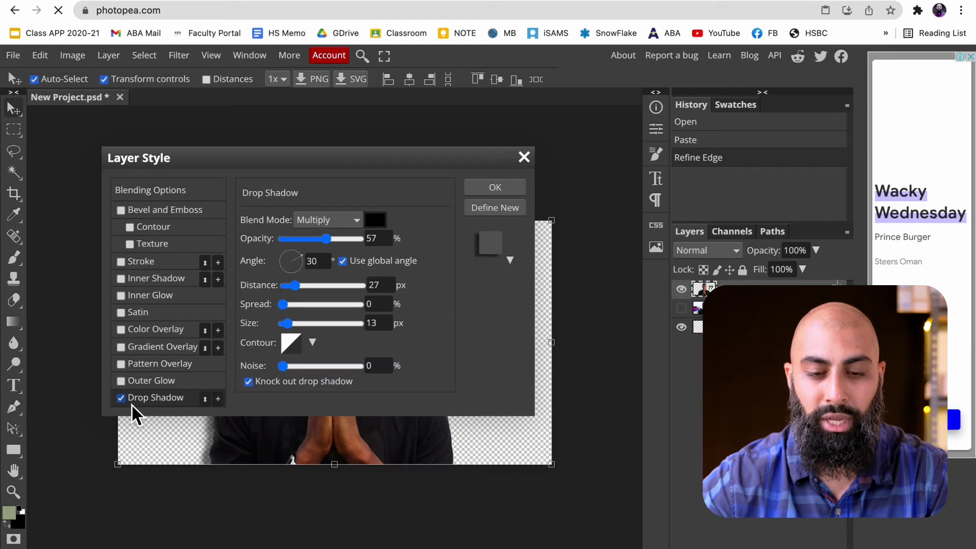
left_click(217, 399)
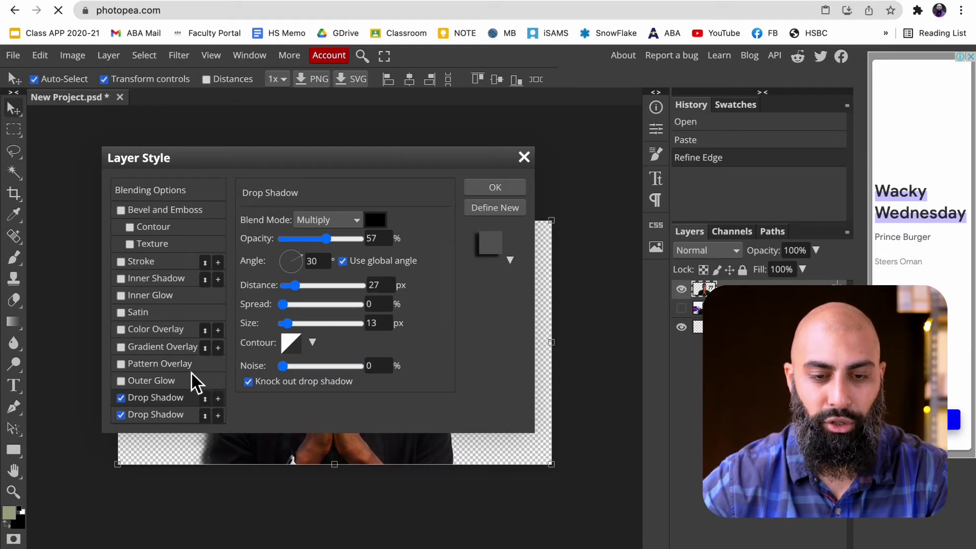
left_click(126, 302)
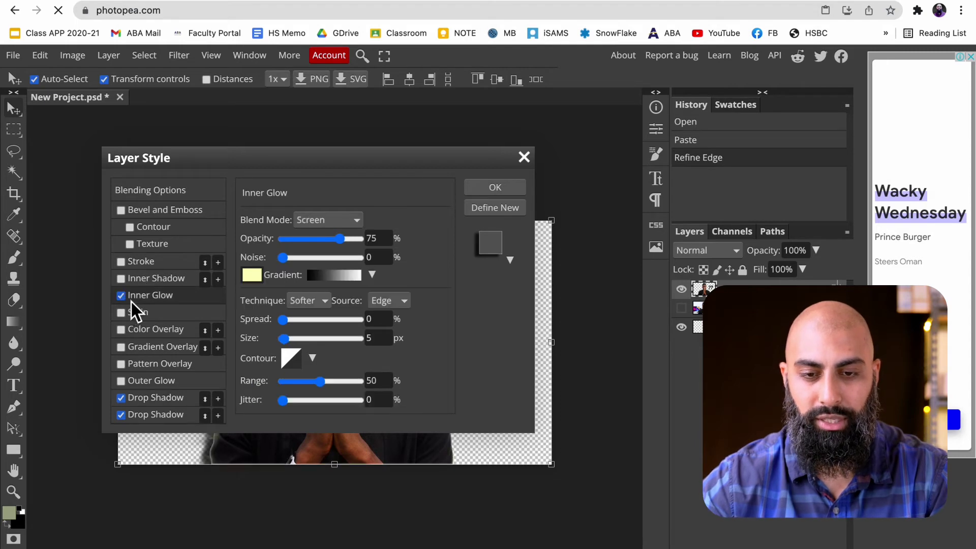
left_click(486, 193)
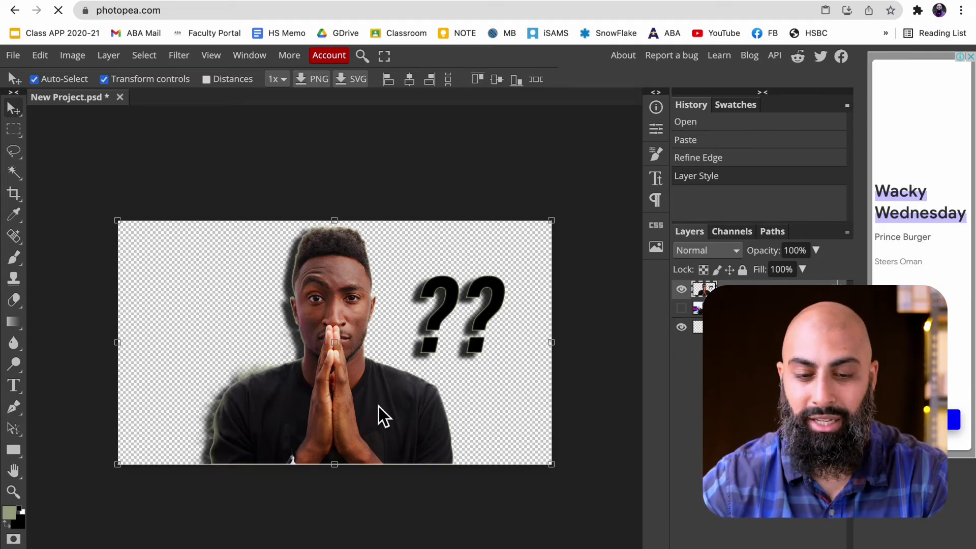
mouse_move(379, 407)
left_mouse_down()
mouse_move(285, 405)
mouse_move(361, 404)
left_mouse_up()
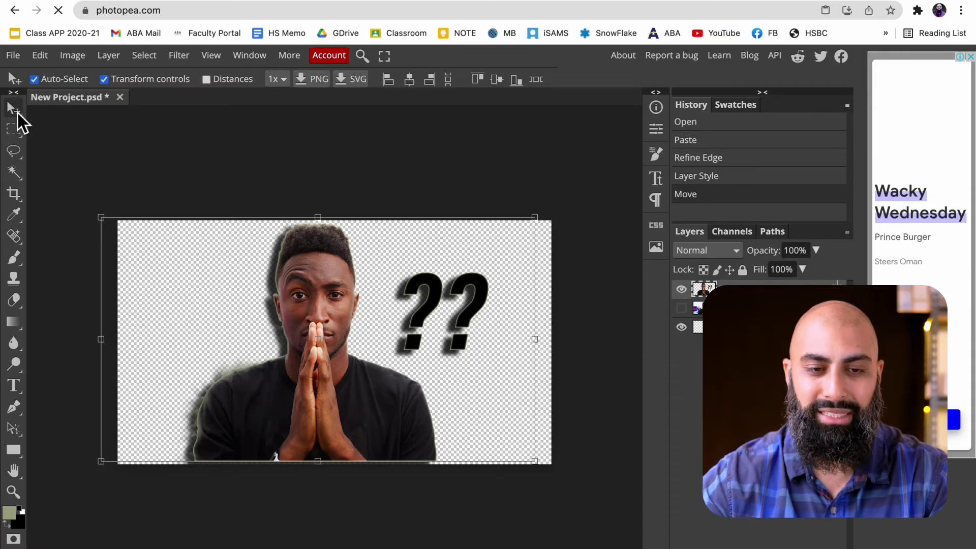
Turn off auto-select and transform controls, and slide the cut-out back right
left_click(34, 79)
left_click(104, 79)
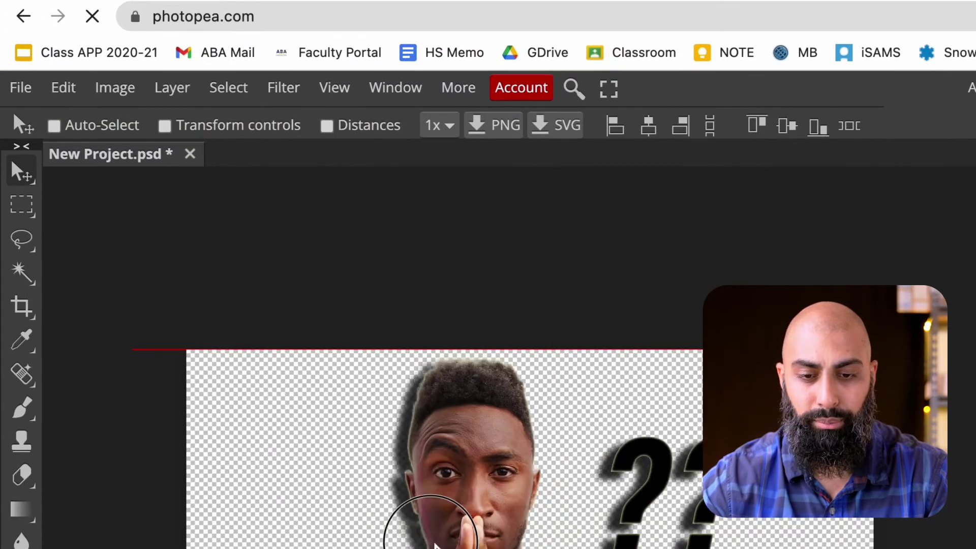
left_click_drag(433, 543, 495, 543)
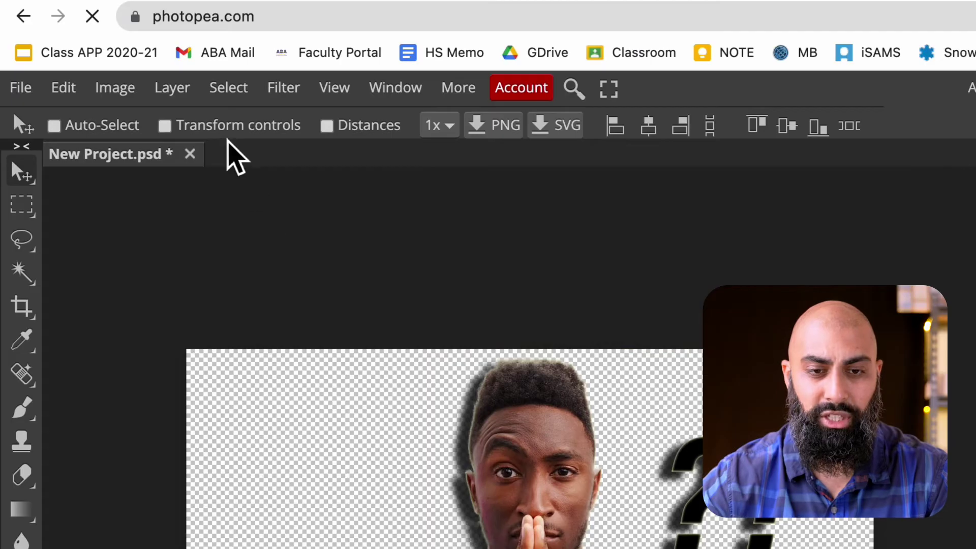
Try shrinking the cut-out to about 82%, undo it, and move it to the left edge
left_click(223, 127)
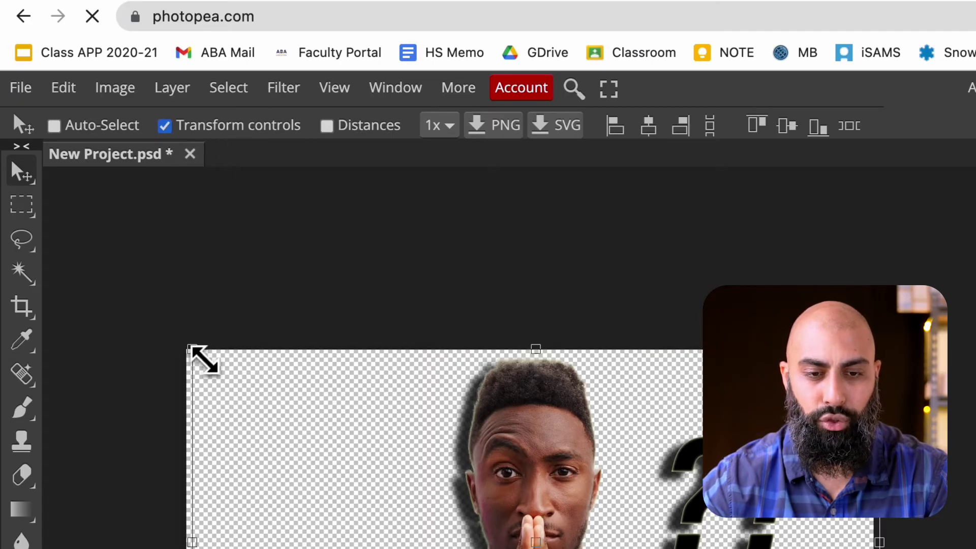
left_click_drag(193, 351, 335, 436)
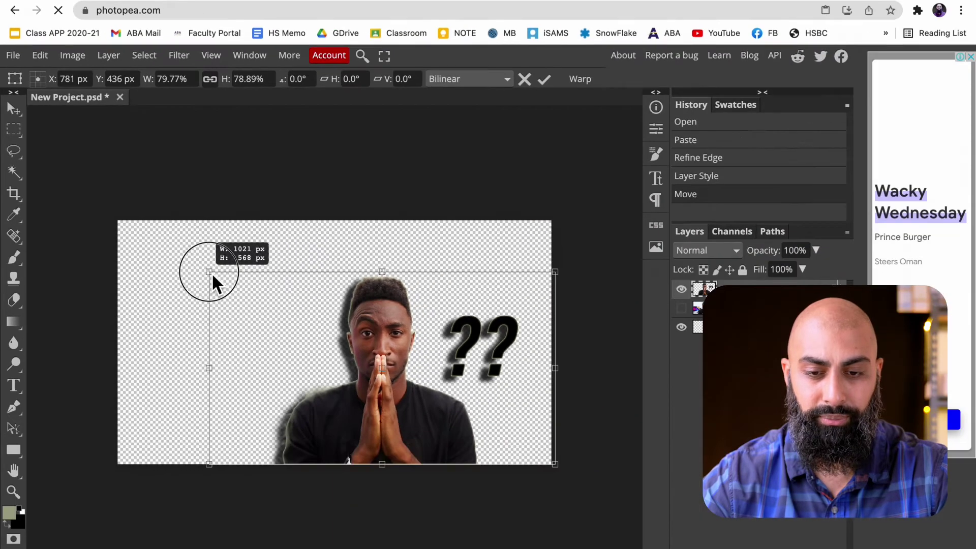
left_click_drag(213, 274, 234, 288)
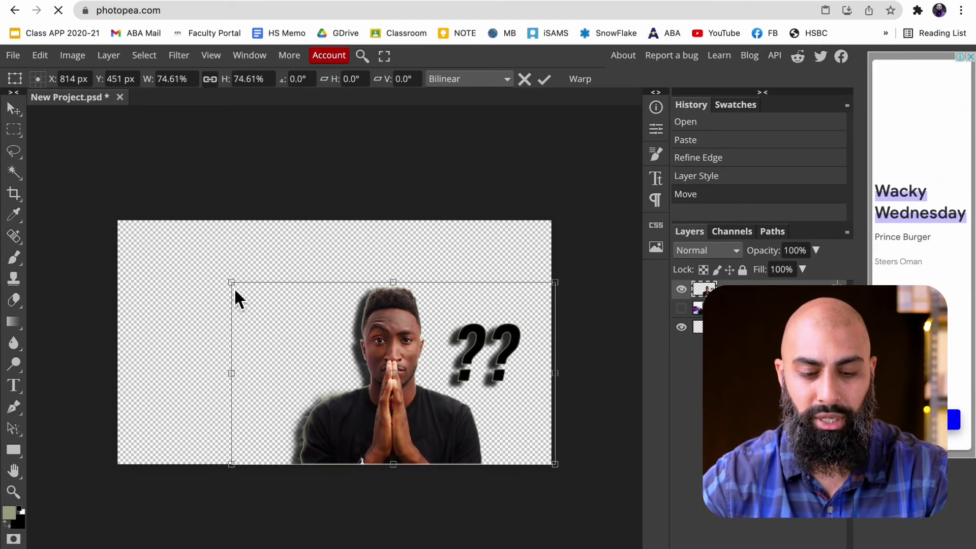
key("Return")
key("ctrl+z")
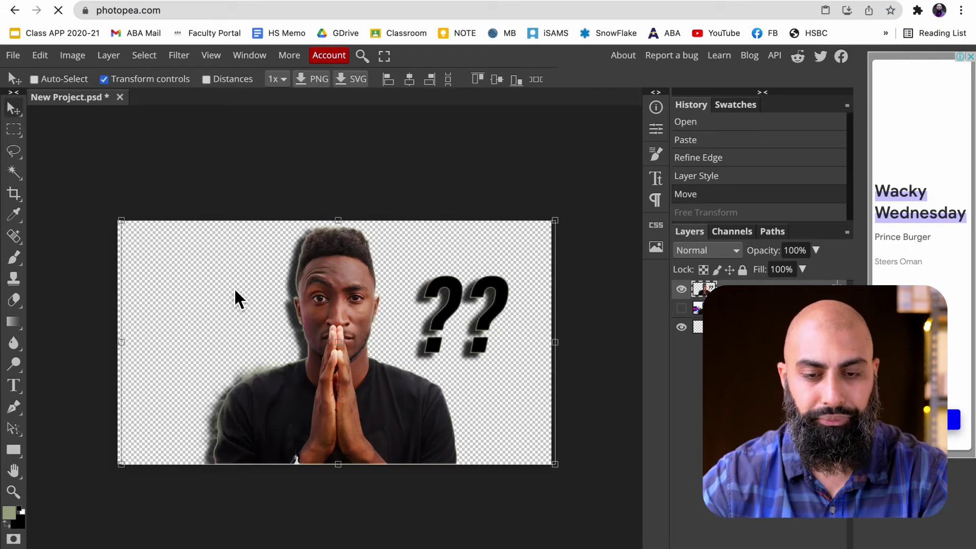
left_click_drag(343, 353, 172, 355)
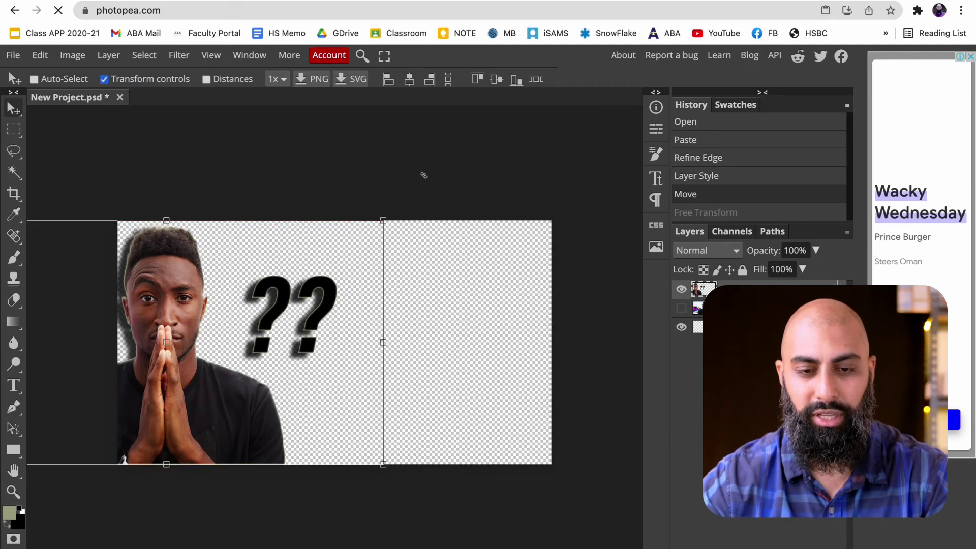
key("ctrl+t")
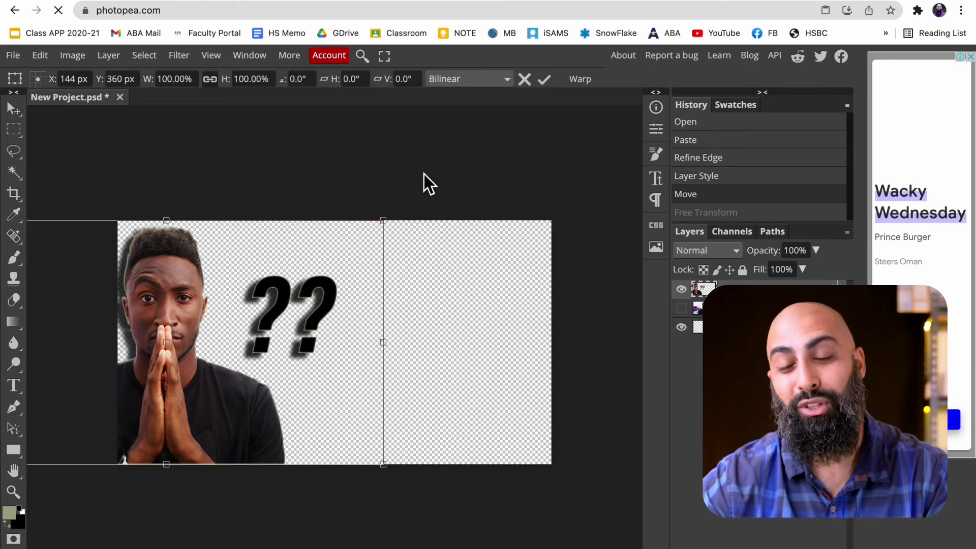
Paste the Mercedes EQS image and Magic Cut the car from its background and reflection
left_click(729, 6)
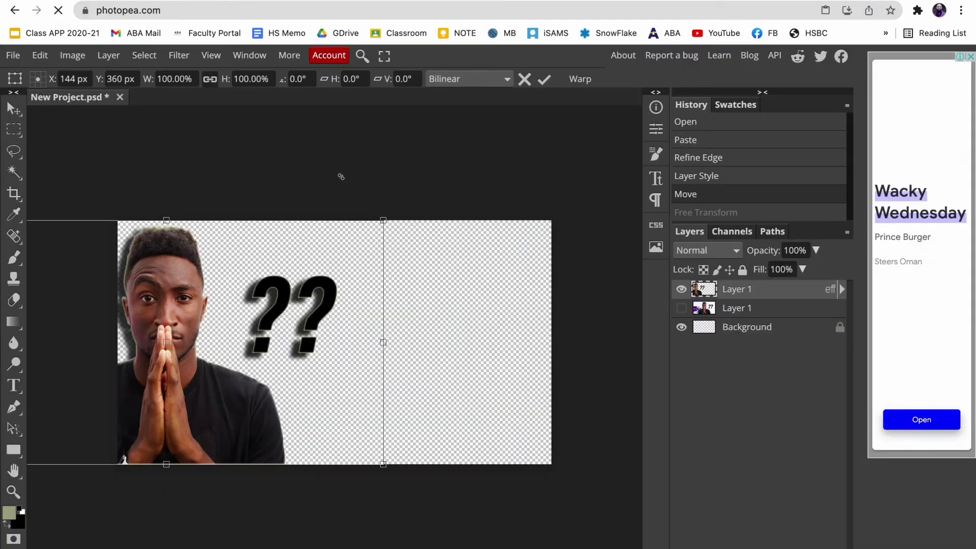
key("ctrl+v")
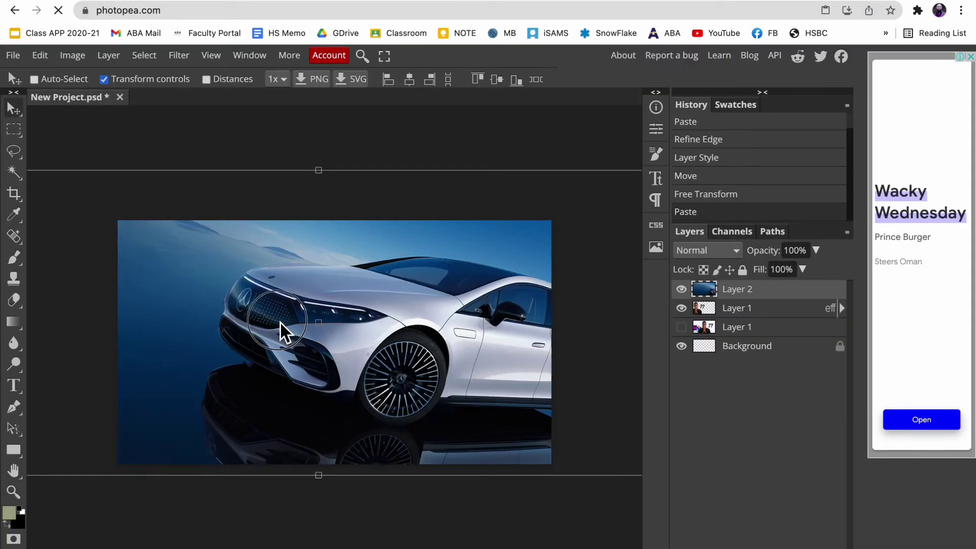
left_click(144, 55)
left_click(168, 164)
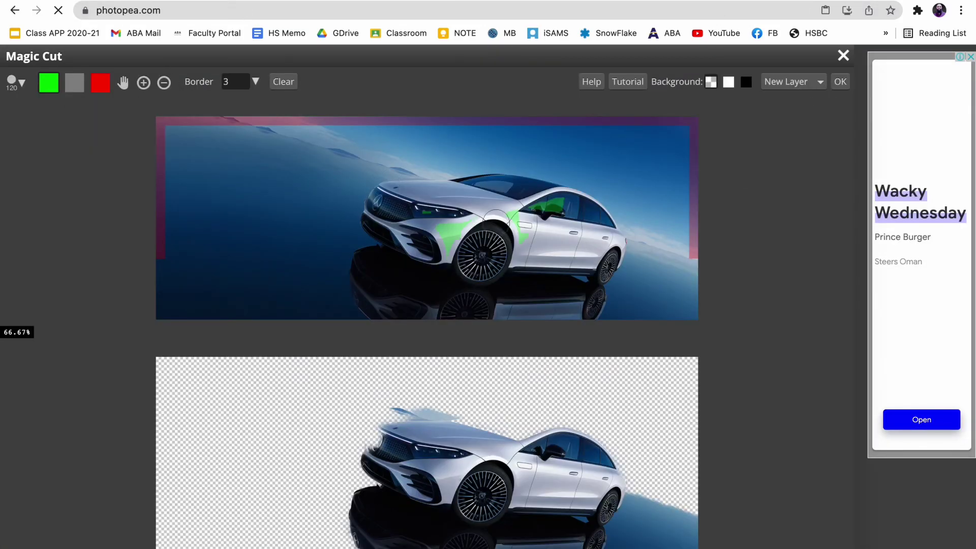
mouse_move(496, 219)
left_mouse_down()
mouse_move(384, 207)
mouse_move(445, 193)
mouse_move(570, 216)
mouse_move(567, 245)
mouse_move(386, 239)
left_mouse_up()
left_click(101, 84)
mouse_move(328, 262)
left_mouse_down()
mouse_move(621, 303)
mouse_move(325, 254)
left_mouse_up()
mouse_move(386, 163)
left_mouse_down()
mouse_move(466, 163)
mouse_move(355, 175)
left_mouse_up()
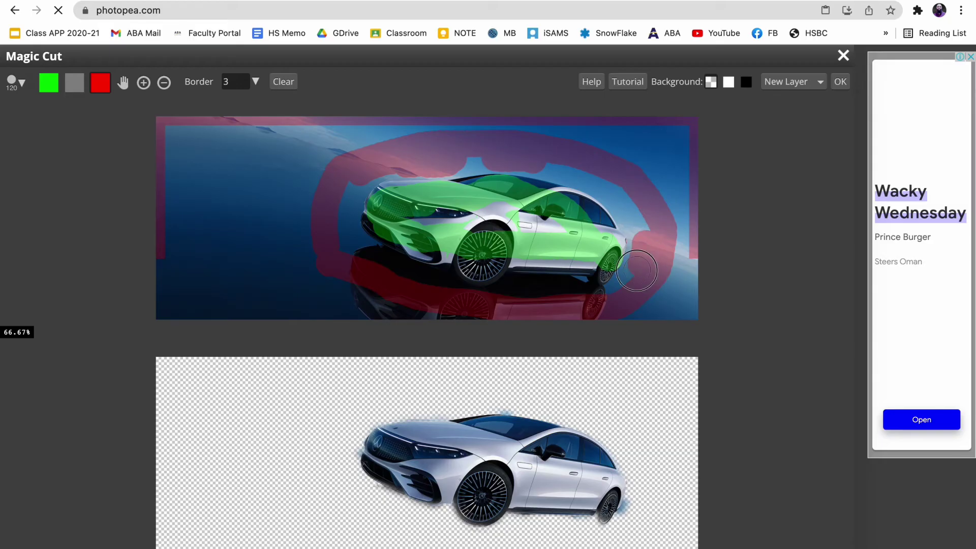
left_click(840, 82)
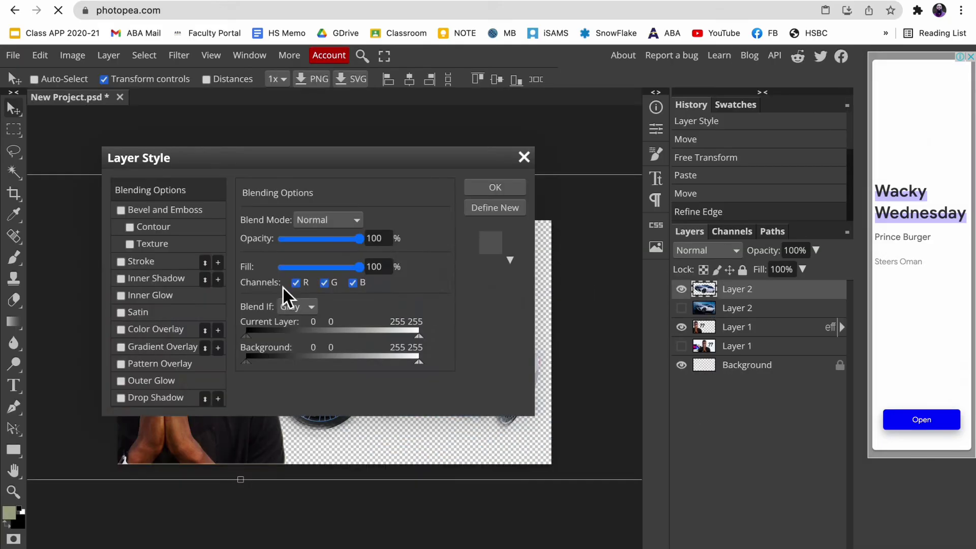
Give the car cut-out an inner glow and two drop shadows
left_click(120, 295)
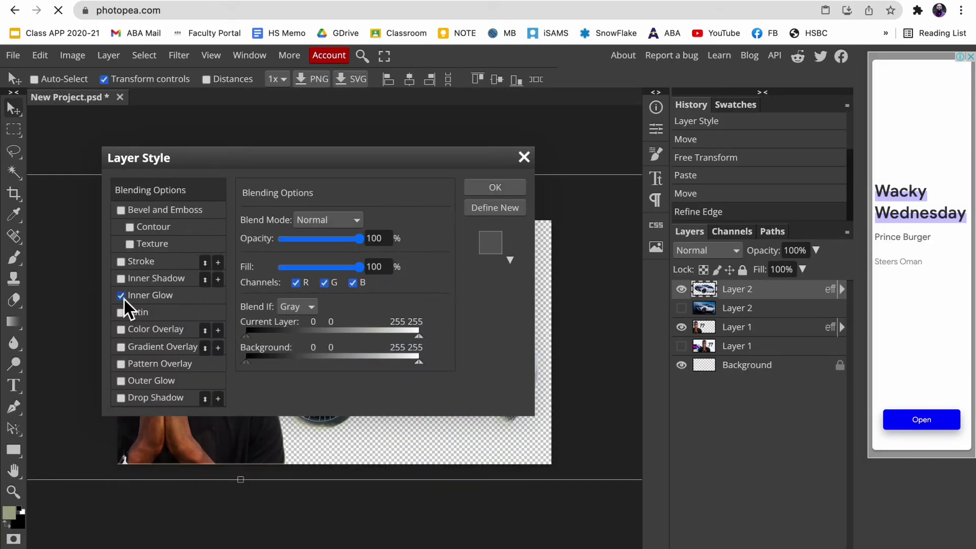
left_click(495, 187)
double_click(716, 297)
left_click(121, 261)
left_click(121, 398)
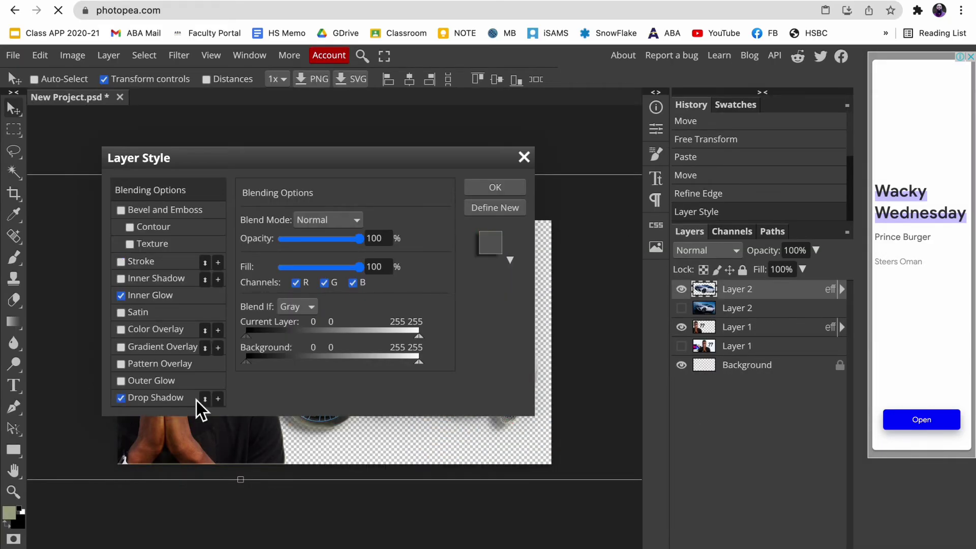
left_click(217, 398)
key("Return")
Scale the car to 71.42% and place it along the bottom beside the man
left_click_drag(266, 270, 453, 290)
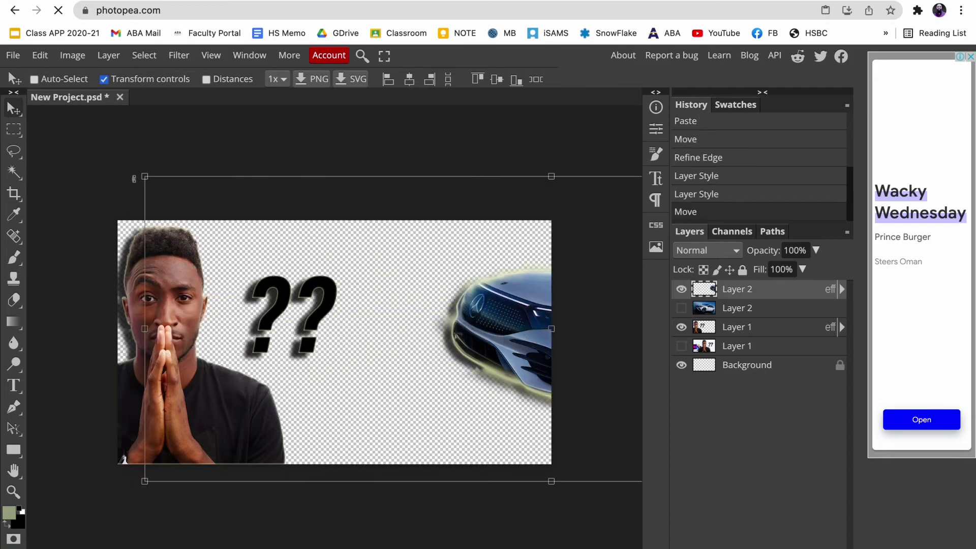
key("ctrl+t")
left_click_drag(146, 176, 376, 262)
left_click_drag(381, 316, 154, 364)
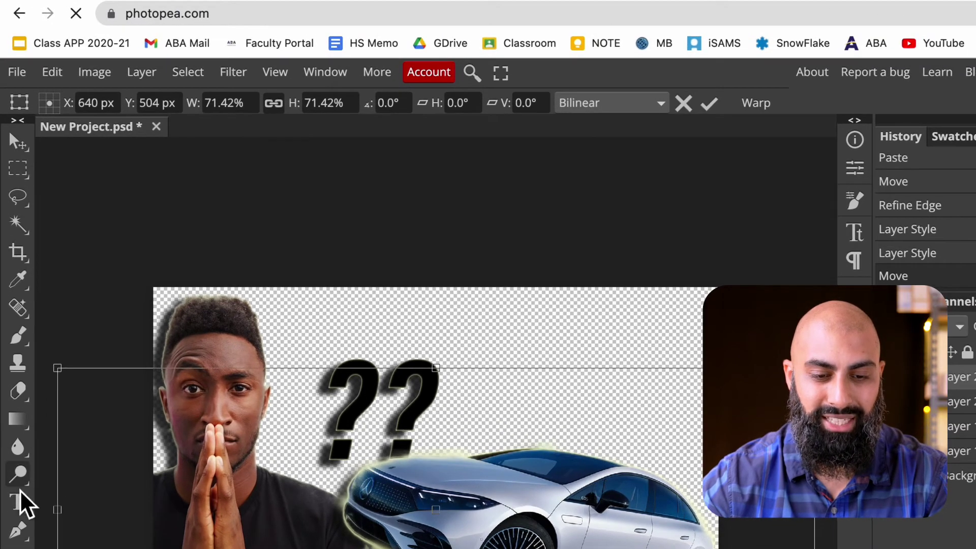
Add the 'CHECK OUT' headline text, enlarge it, and move it down and left
left_click(19, 502)
left_click(312, 319)
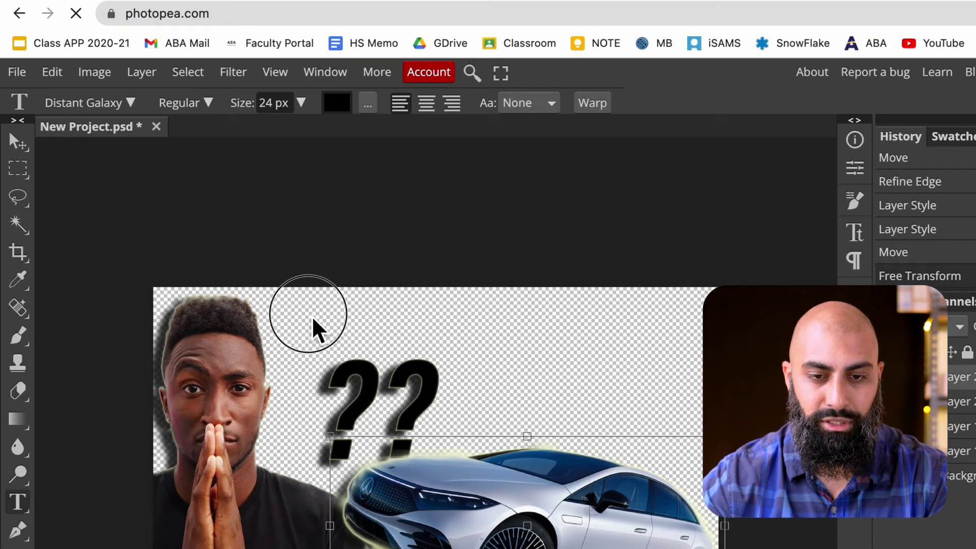
type("CHECK OUT MY NEW EV")
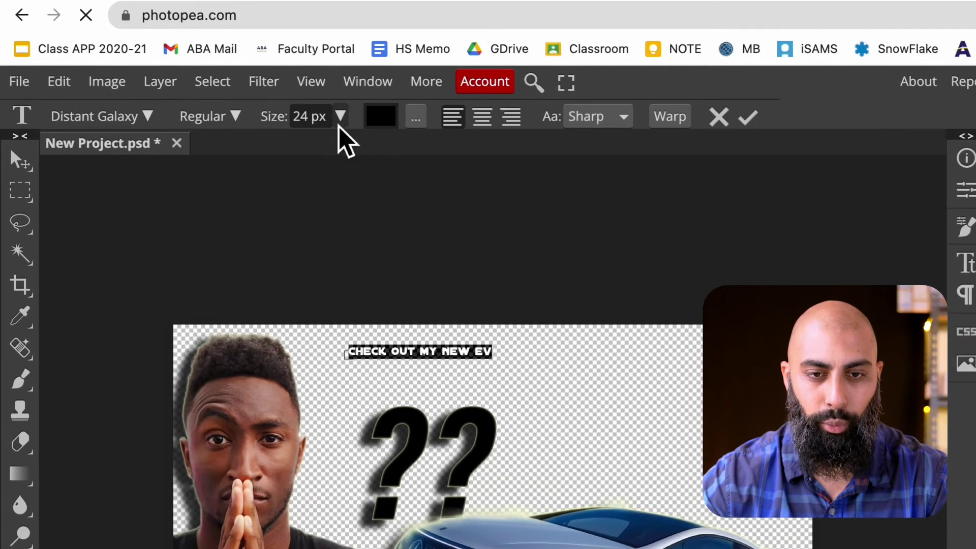
left_click(232, 79)
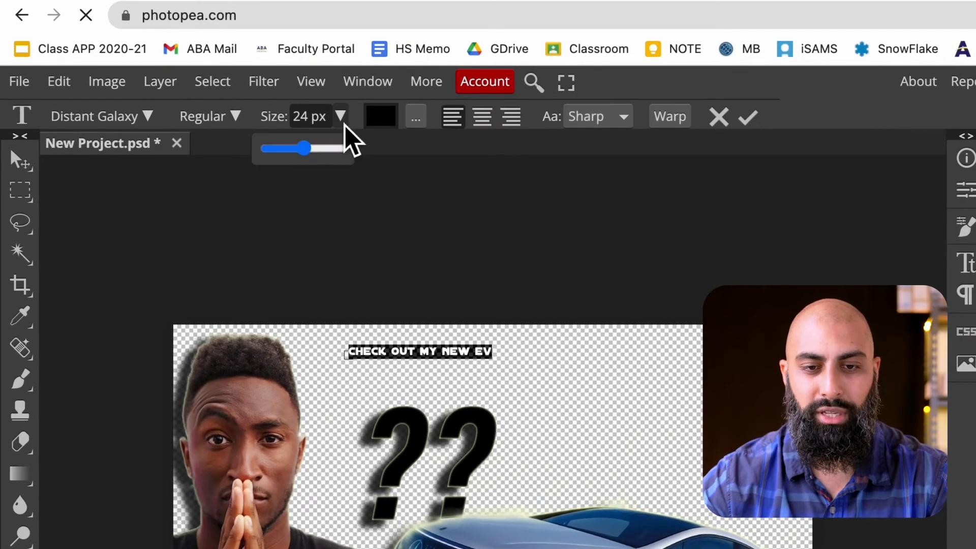
left_click_drag(312, 156, 327, 157)
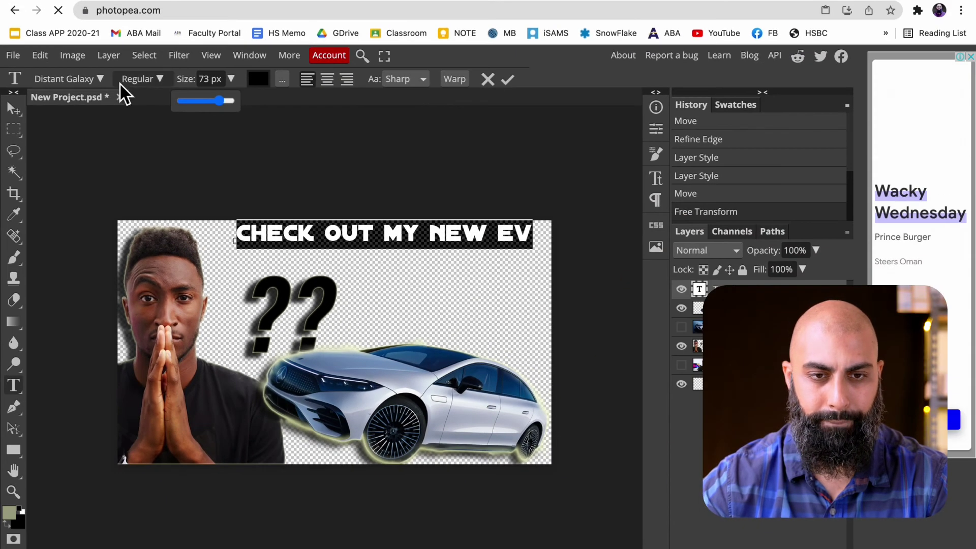
left_click(14, 108)
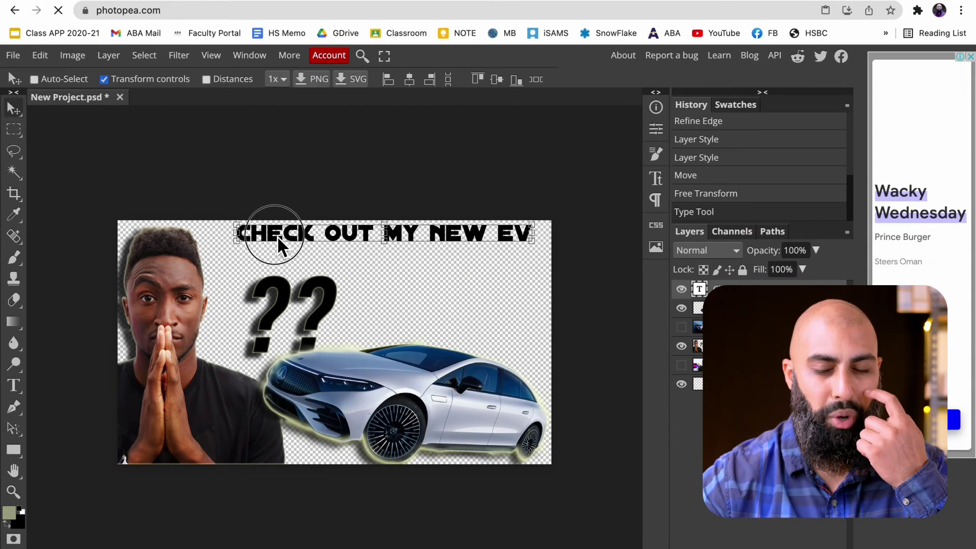
left_click_drag(276, 235, 263, 244)
Colour all the headline text white (ffffff)
double_click(369, 238)
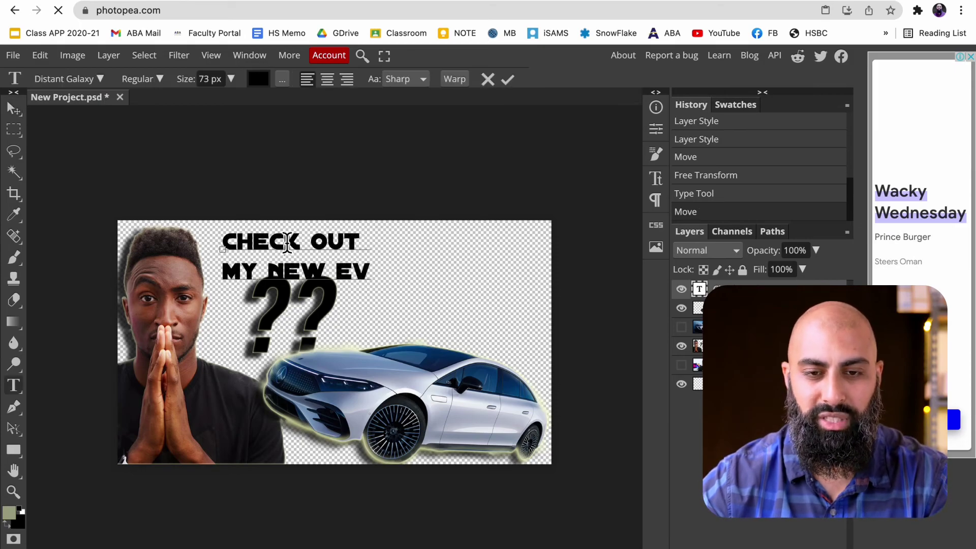
key("ctrl+a")
left_click(258, 78)
left_click_drag(273, 195, 66, 145)
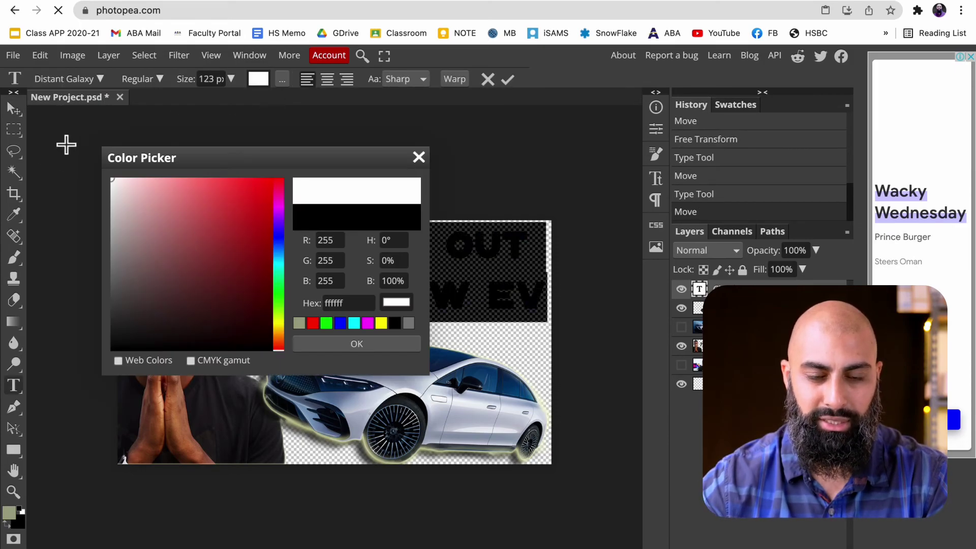
left_click(358, 344)
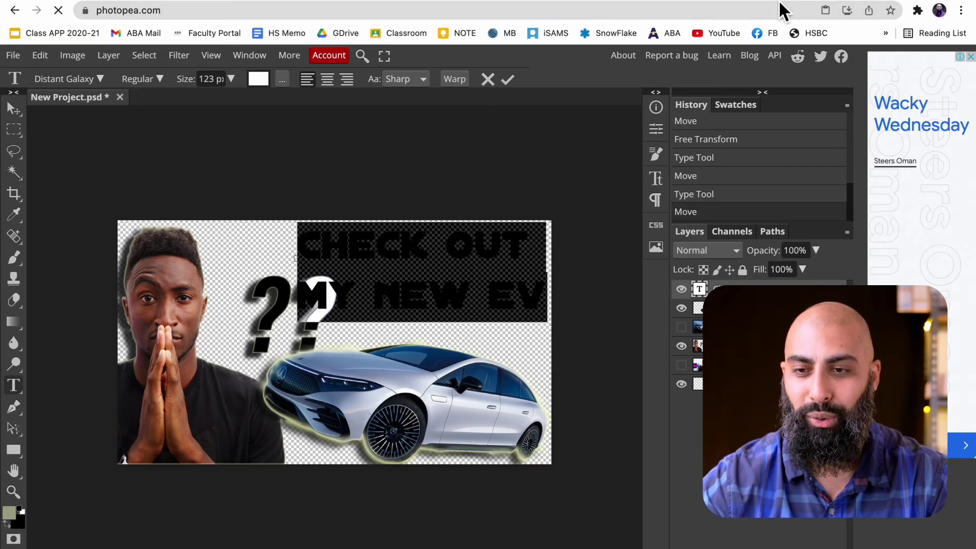
Search Google Images for 'background orange' and preview a modern abstract orange background
left_click(836, 2)
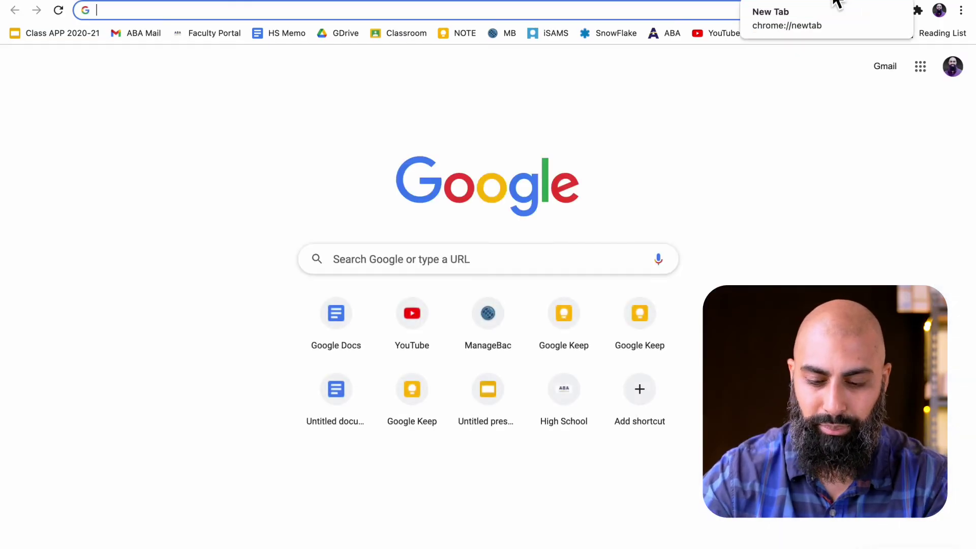
type("b")
key("Return")
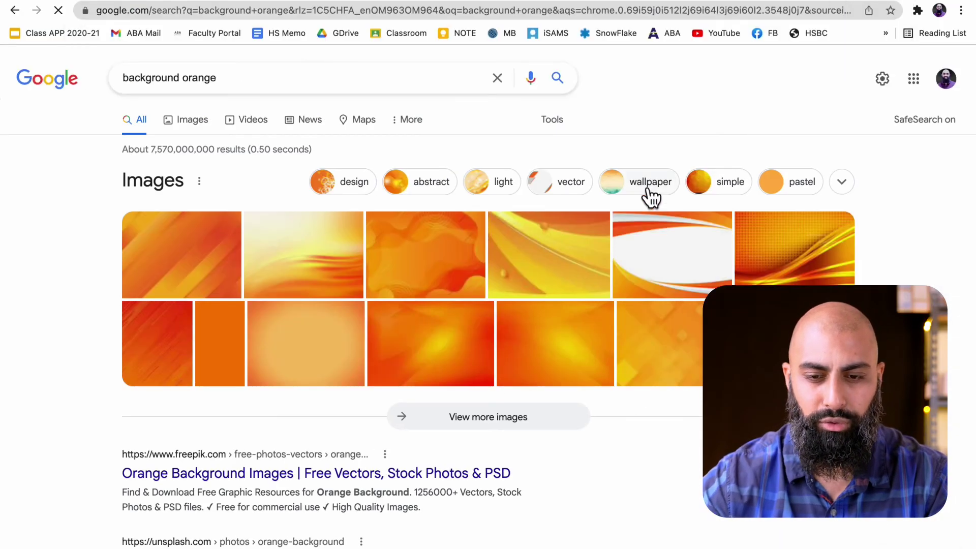
left_click(186, 119)
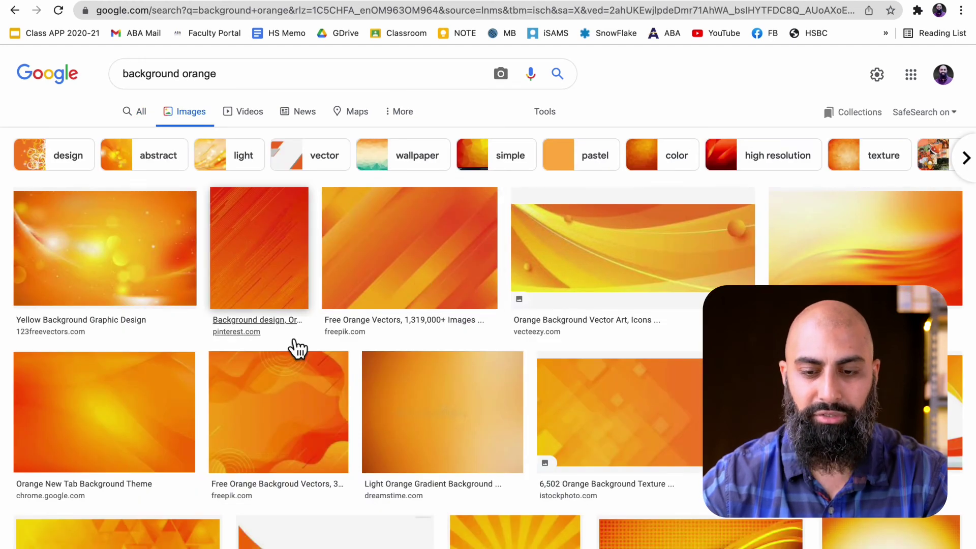
scroll(298, 348, "down", 3)
scroll(297, 348, "down", 1)
left_click(635, 347)
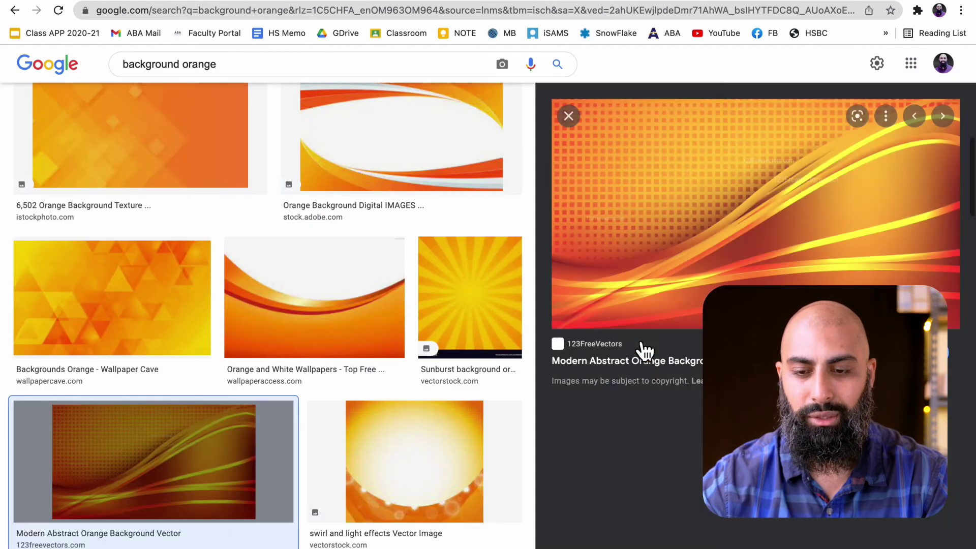
Copy the orange image, review the Usage Rights filter, and return to Photopea
right_click(702, 238)
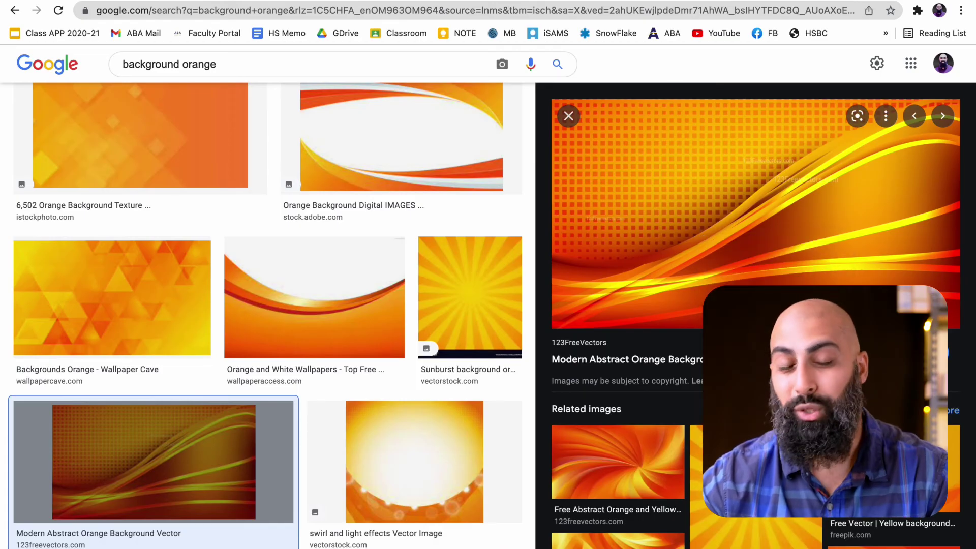
scroll(472, 242, "down", 10)
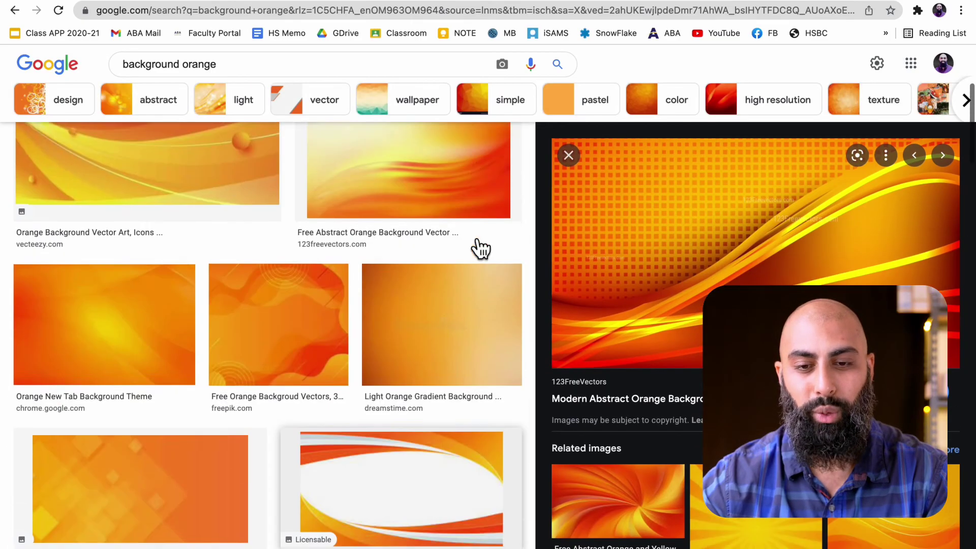
scroll(477, 246, "up", 3)
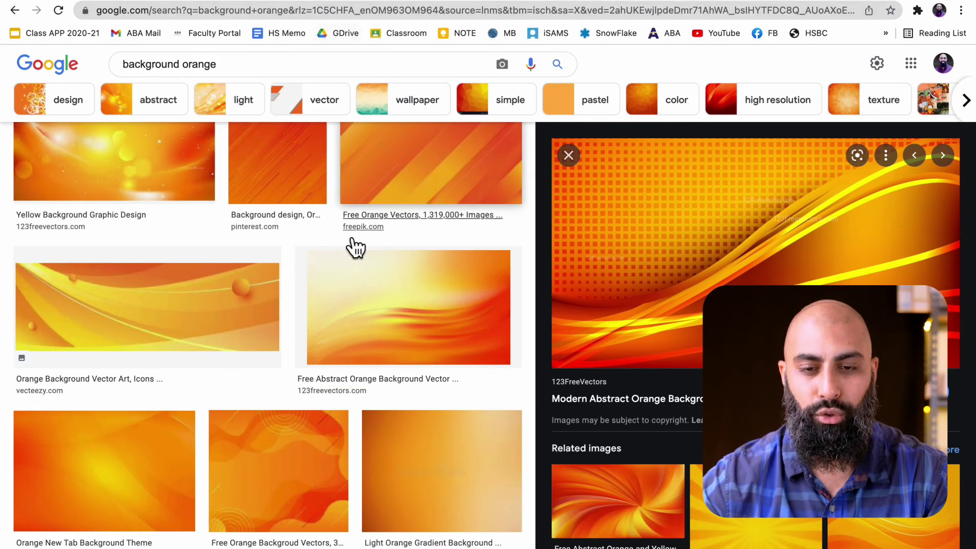
scroll(351, 246, "up", 3)
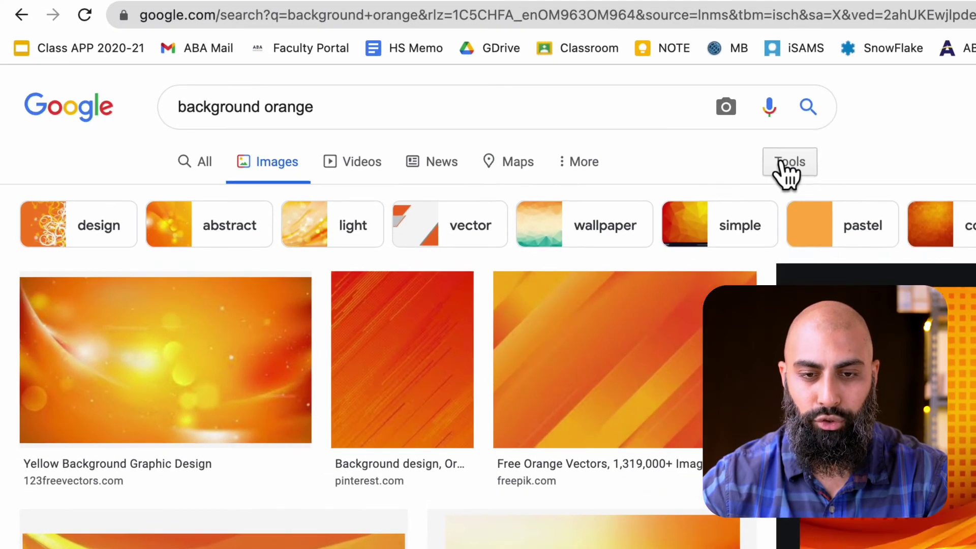
left_click(543, 116)
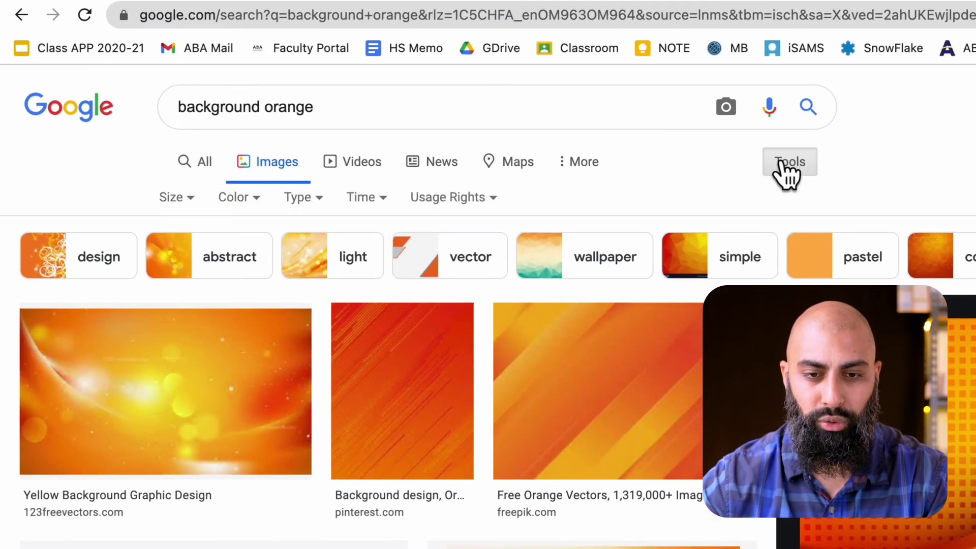
left_click(333, 143)
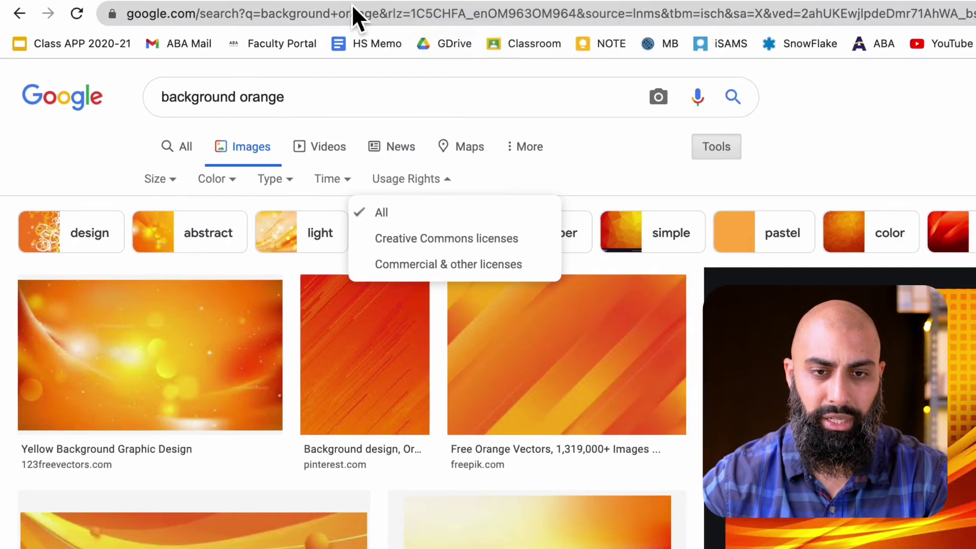
left_click(352, 6)
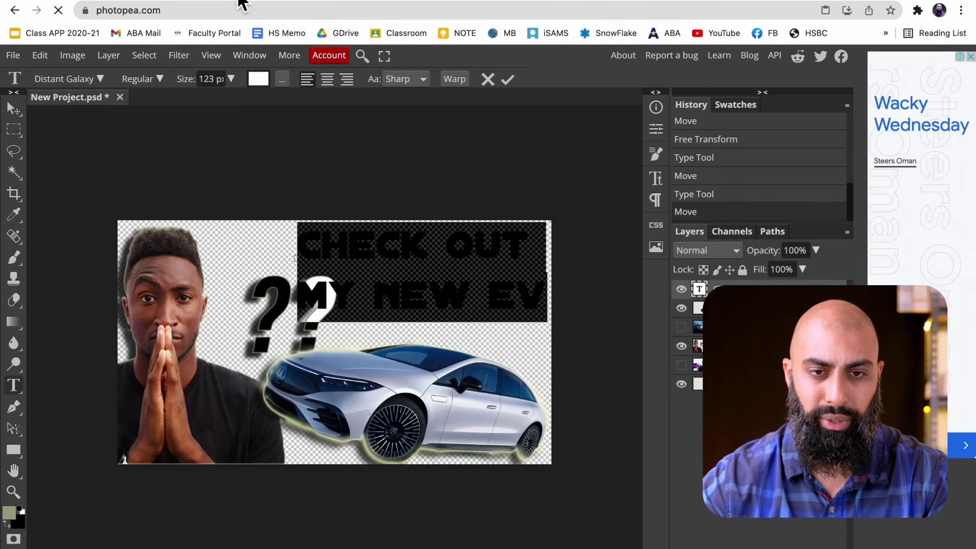
Paste the orange wave image and move its layer beneath the photo and car layers
left_click(41, 55)
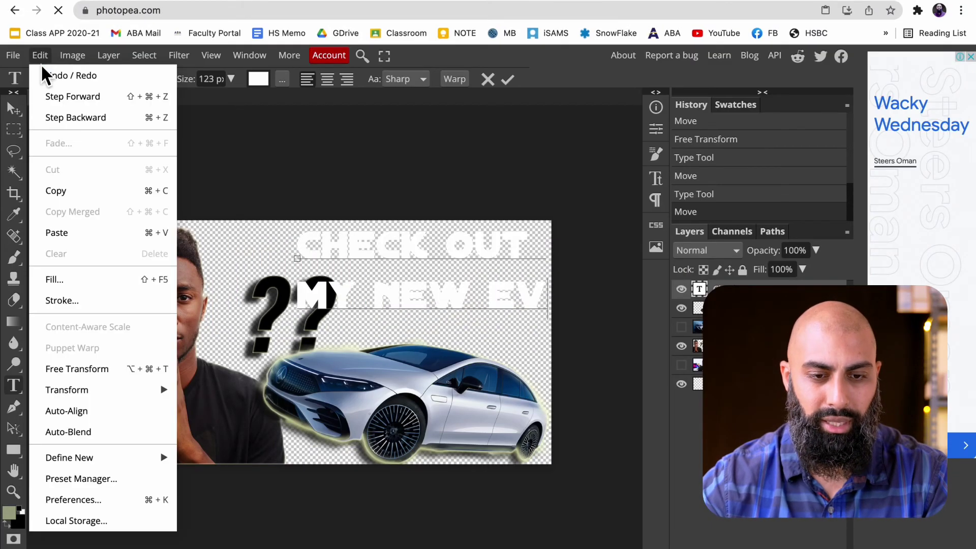
left_click(88, 237)
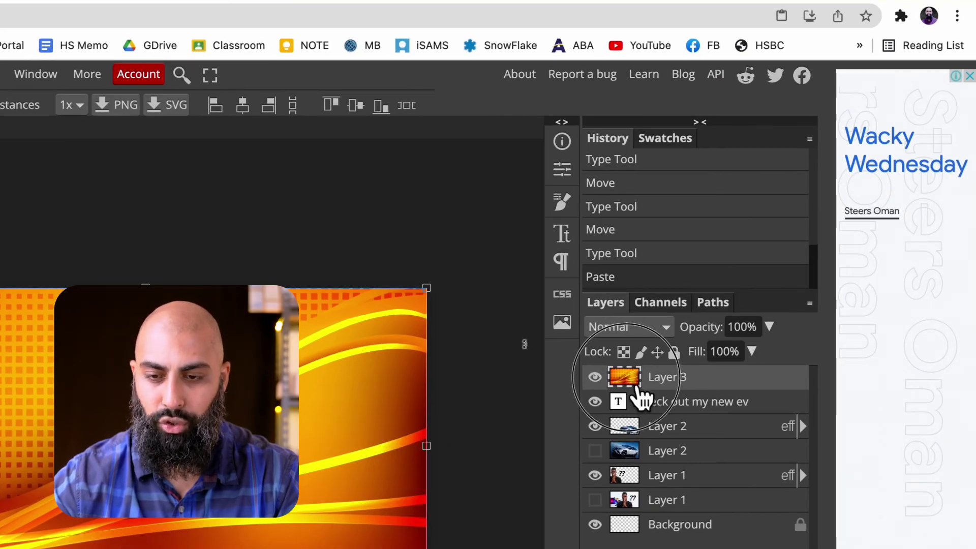
left_click_drag(639, 387, 631, 506)
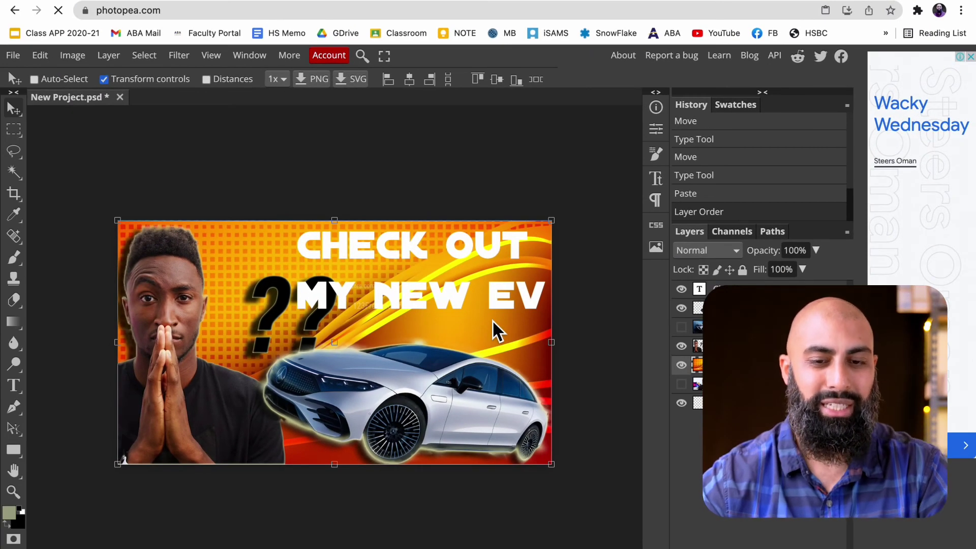
double_click(323, 303)
Re-break the headline as 'CHECK OUT MY / NEW EV' and shift it slightly left and down
key("Right")
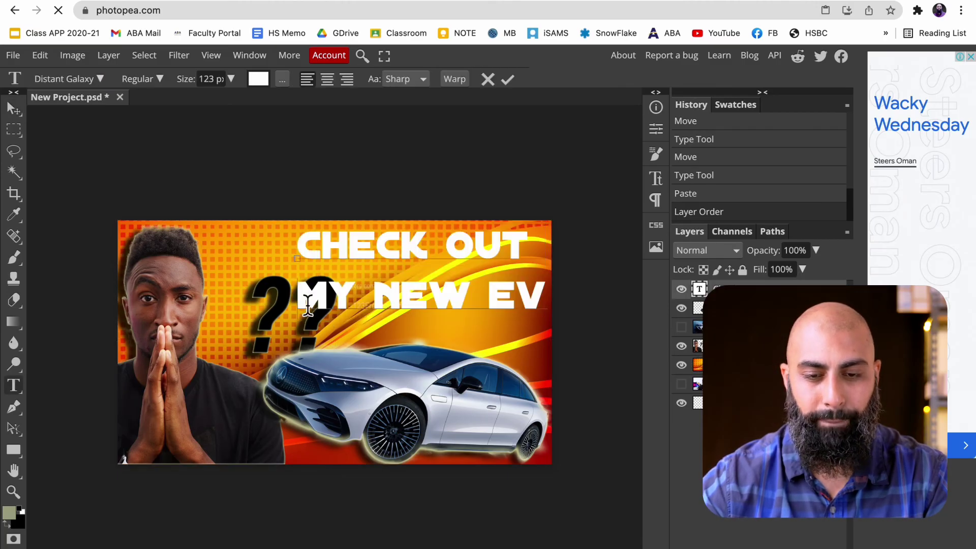
key("BackSpace")
key("BackSpace")
key("BackSpace")
key("BackSpace")
key("BackSpace")
key("BackSpace")
key("BackSpace")
key("BackSpace")
key("BackSpace")
key("BackSpace")
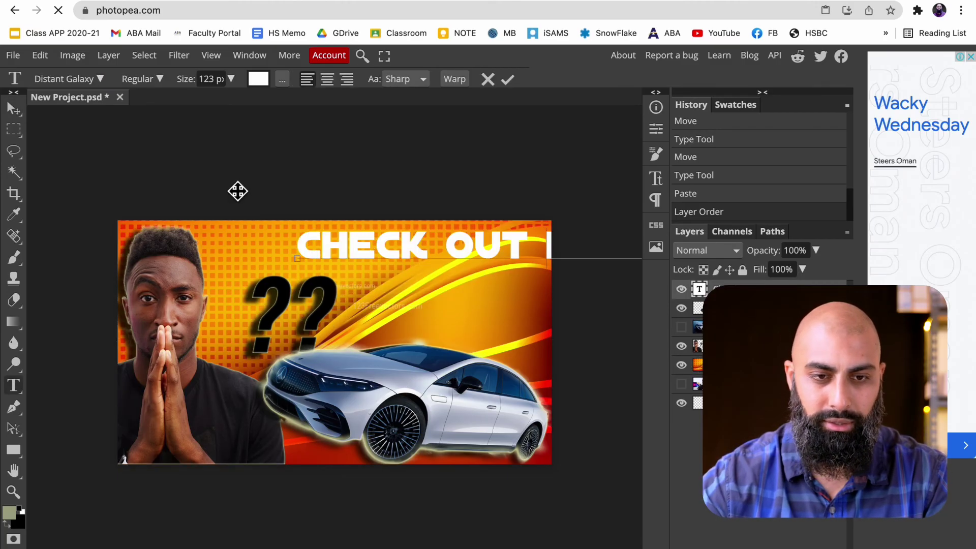
left_click(13, 109)
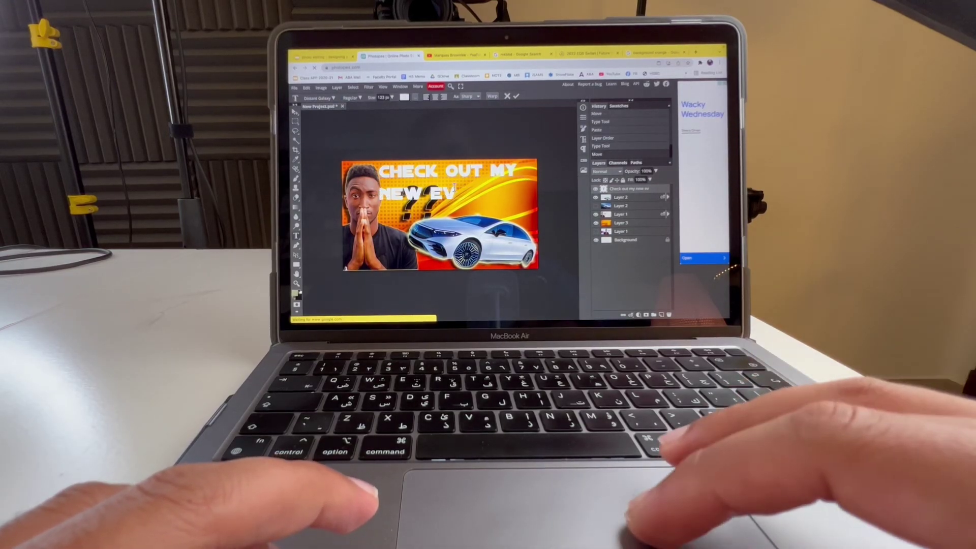
mouse_move(525, 174)
left_mouse_down()
mouse_move(360, 174)
mouse_move(526, 175)
left_mouse_up()
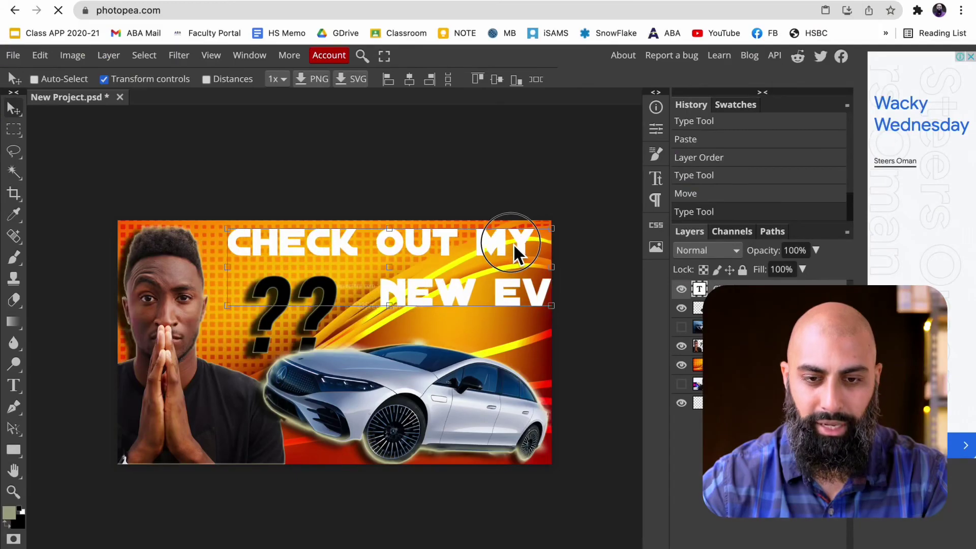
left_click_drag(514, 243, 500, 245)
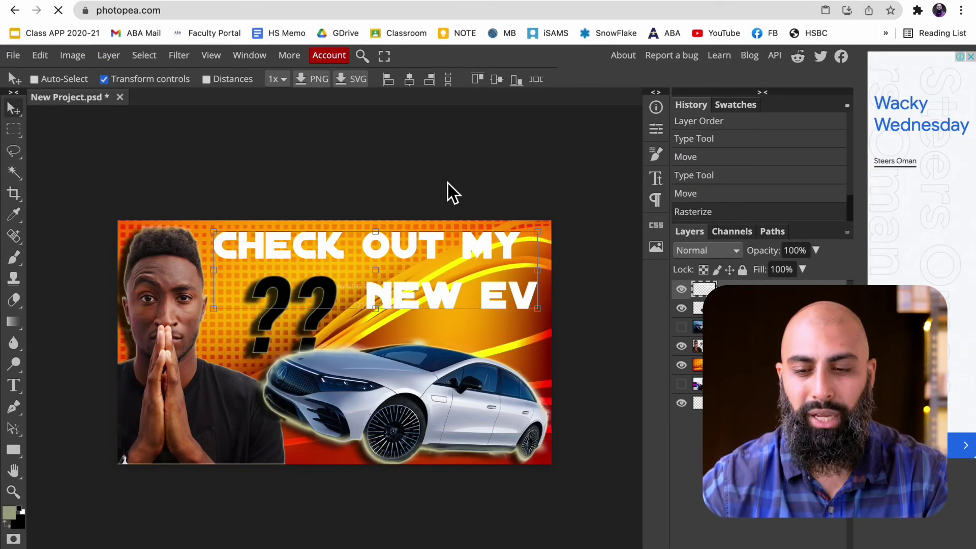
Give the headline layer an Inner Glow and a dark Drop Shadow style
double_click(737, 289)
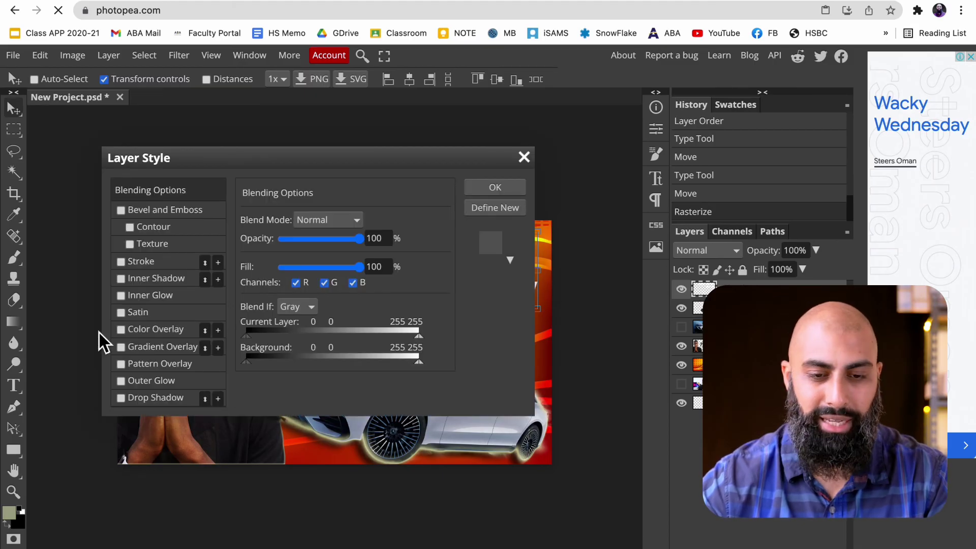
left_click(127, 297)
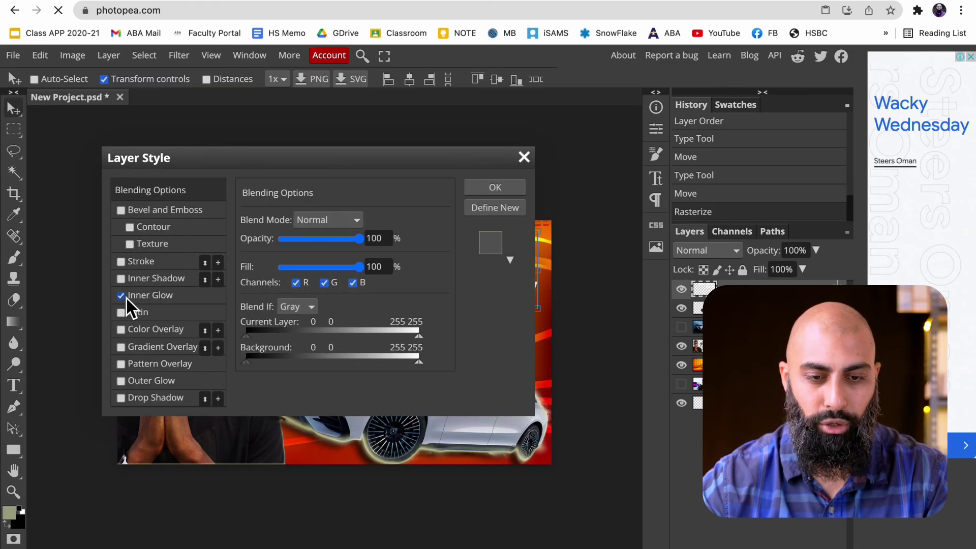
left_click(218, 399)
left_click(495, 188)
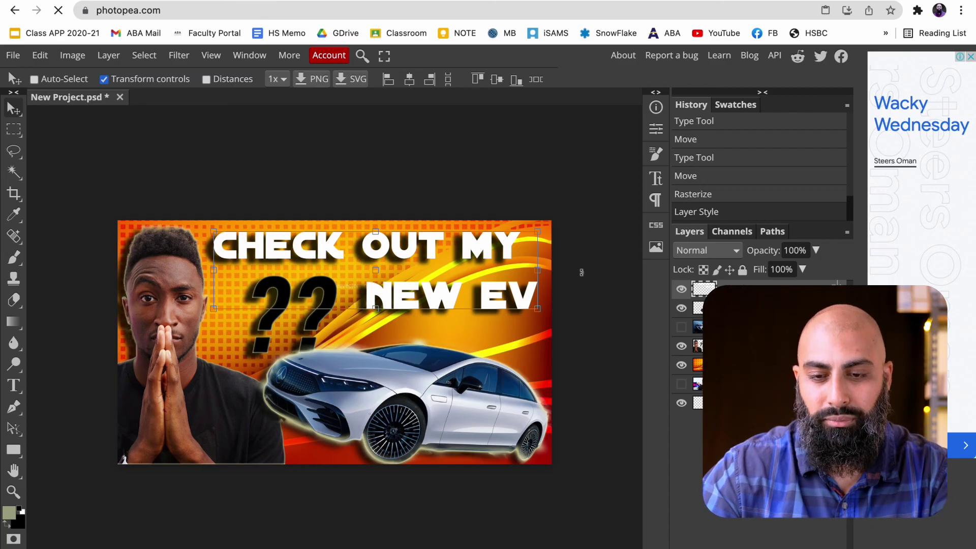
key("ctrl+alt+t")
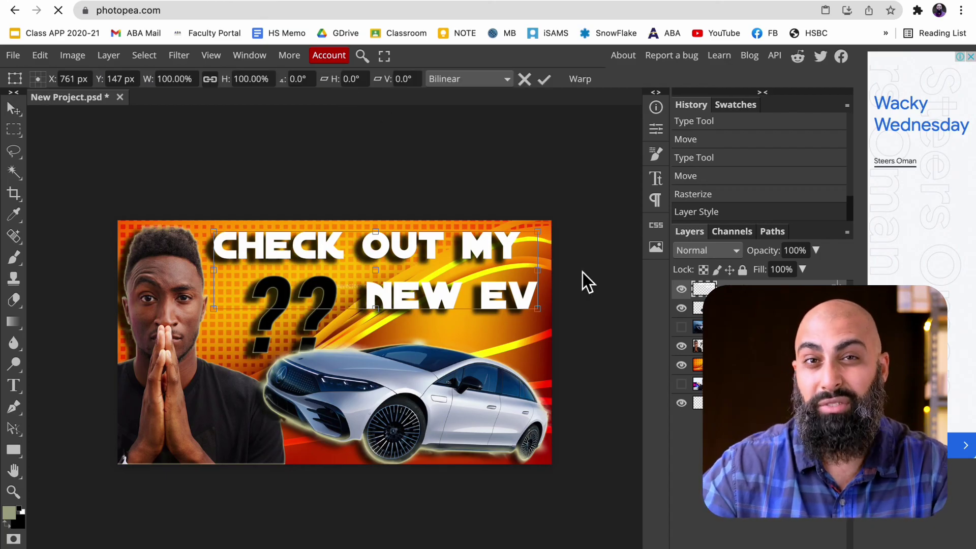